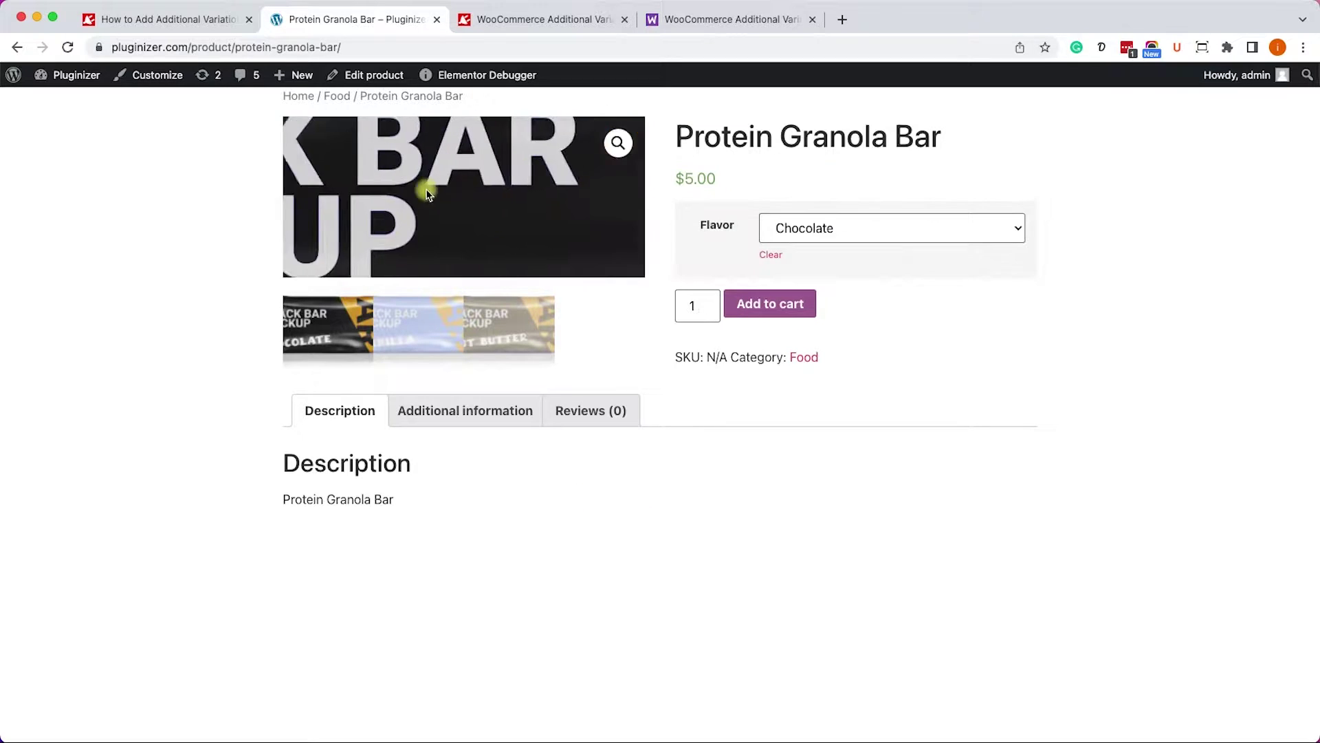
Browse the vanilla and peanut butter gallery images, then select the Vanilla flavor
left_click(447, 329)
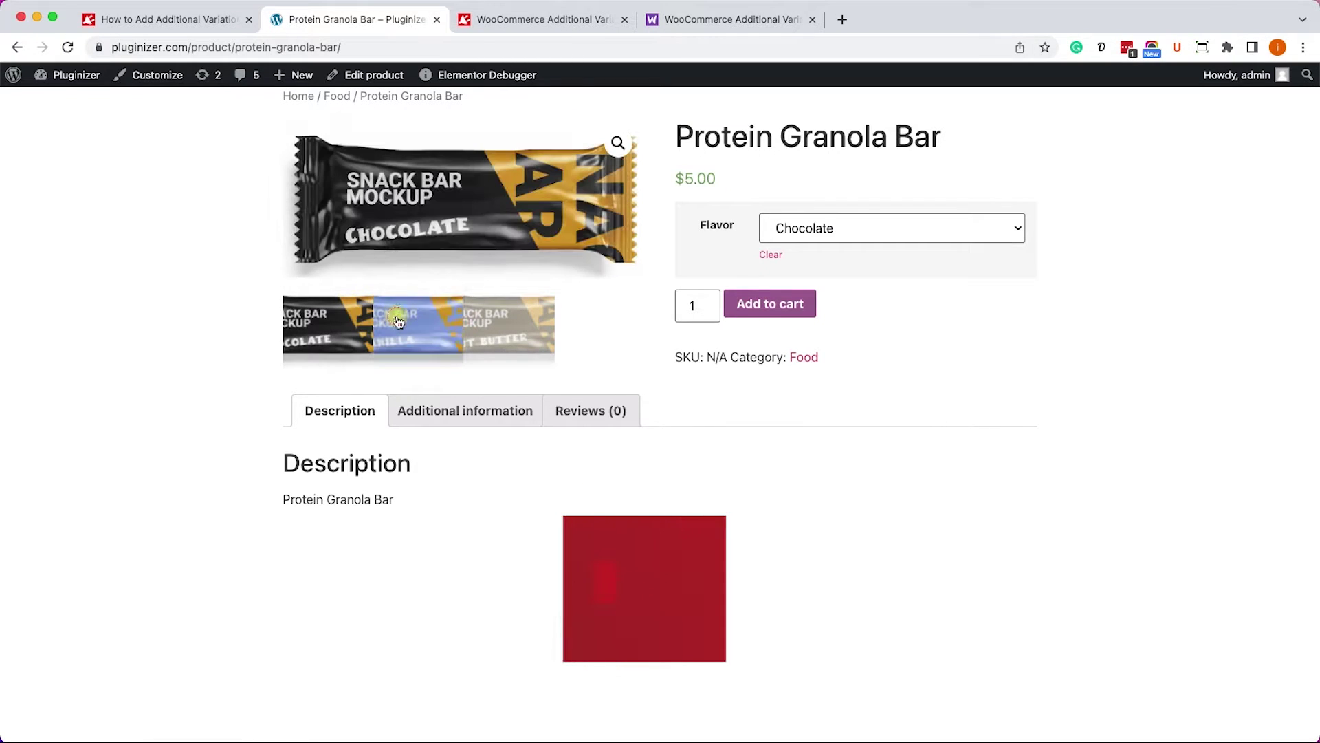
left_click(482, 331)
left_click(344, 330)
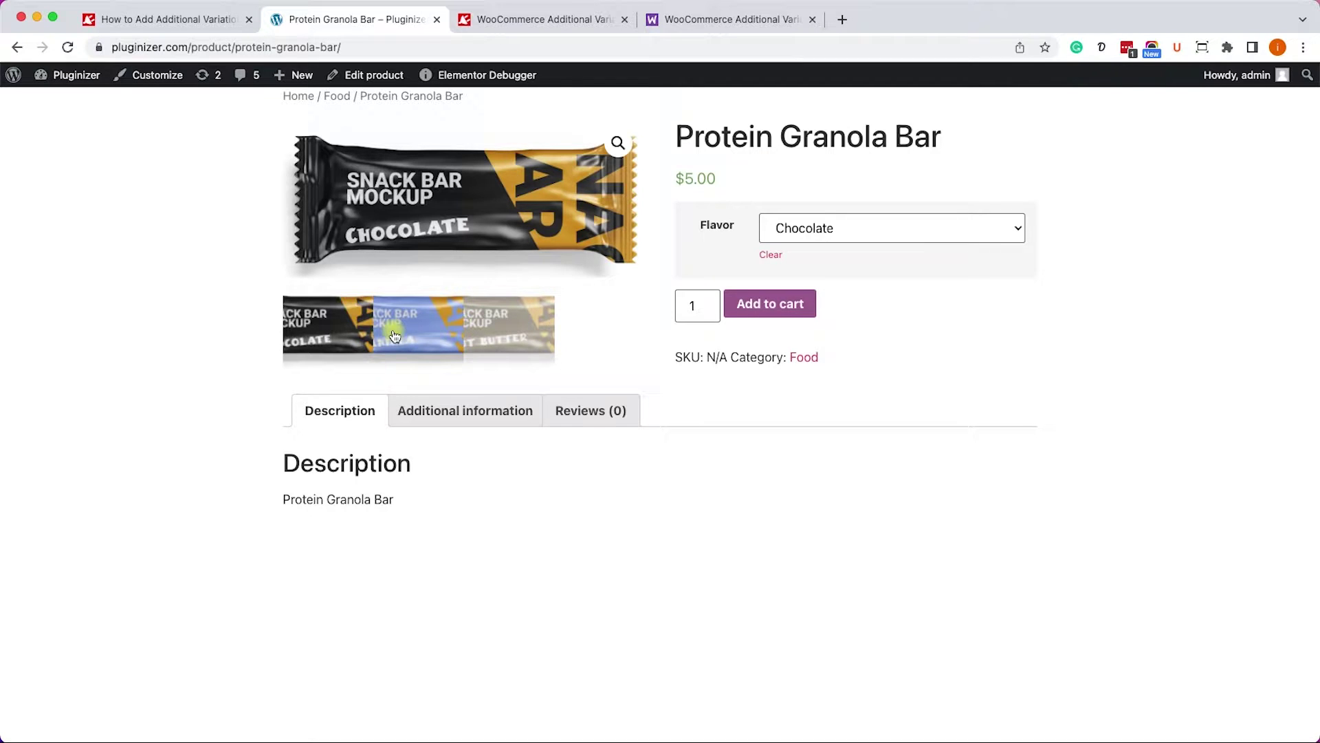
left_click(835, 235)
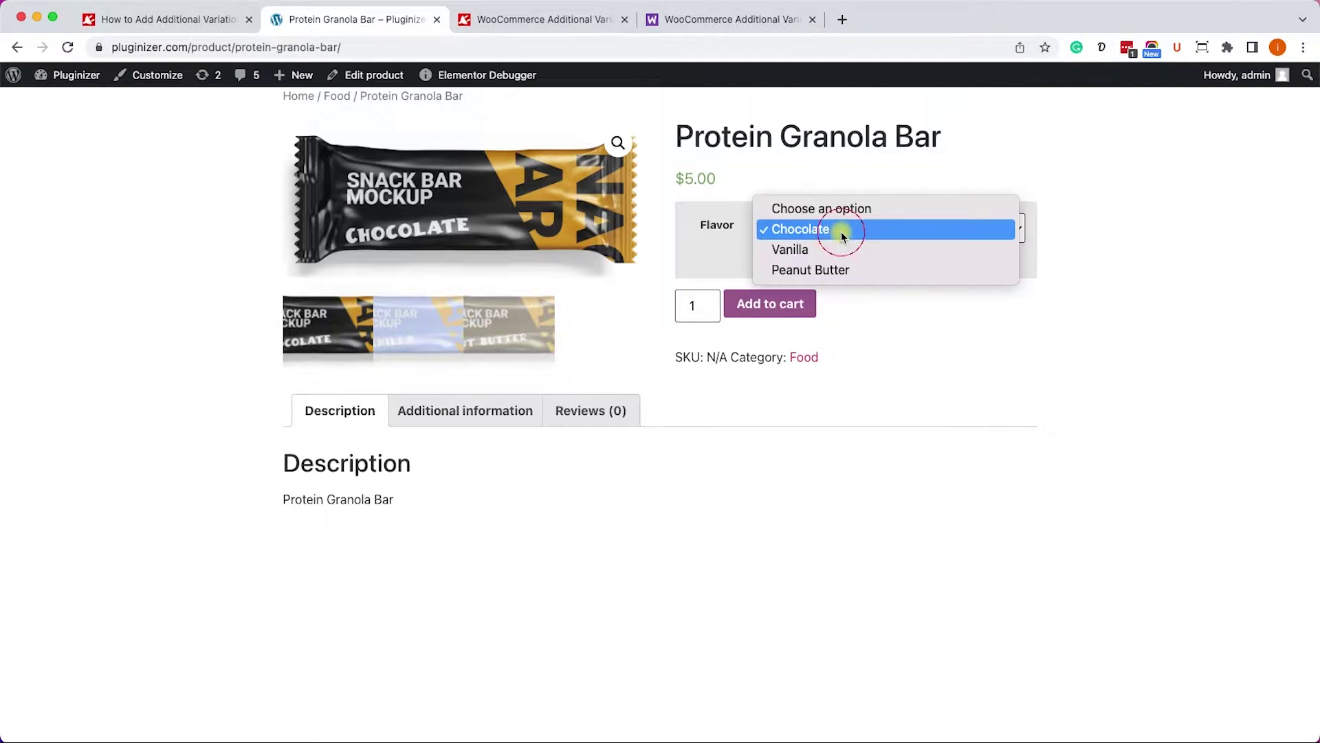
left_click(837, 249)
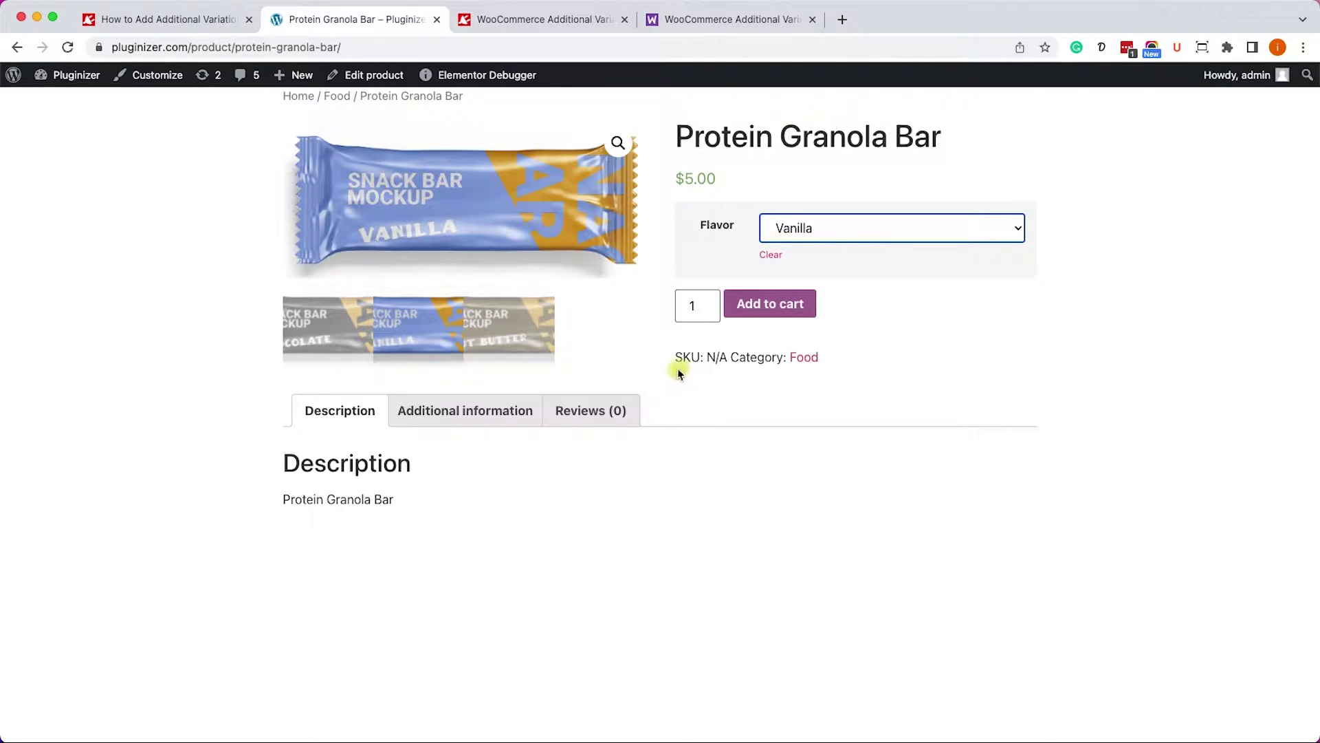
Compare the WooCommerce.com extension page with the PluginsForWP $4.99 Additional Variation Images offer
left_click(710, 19)
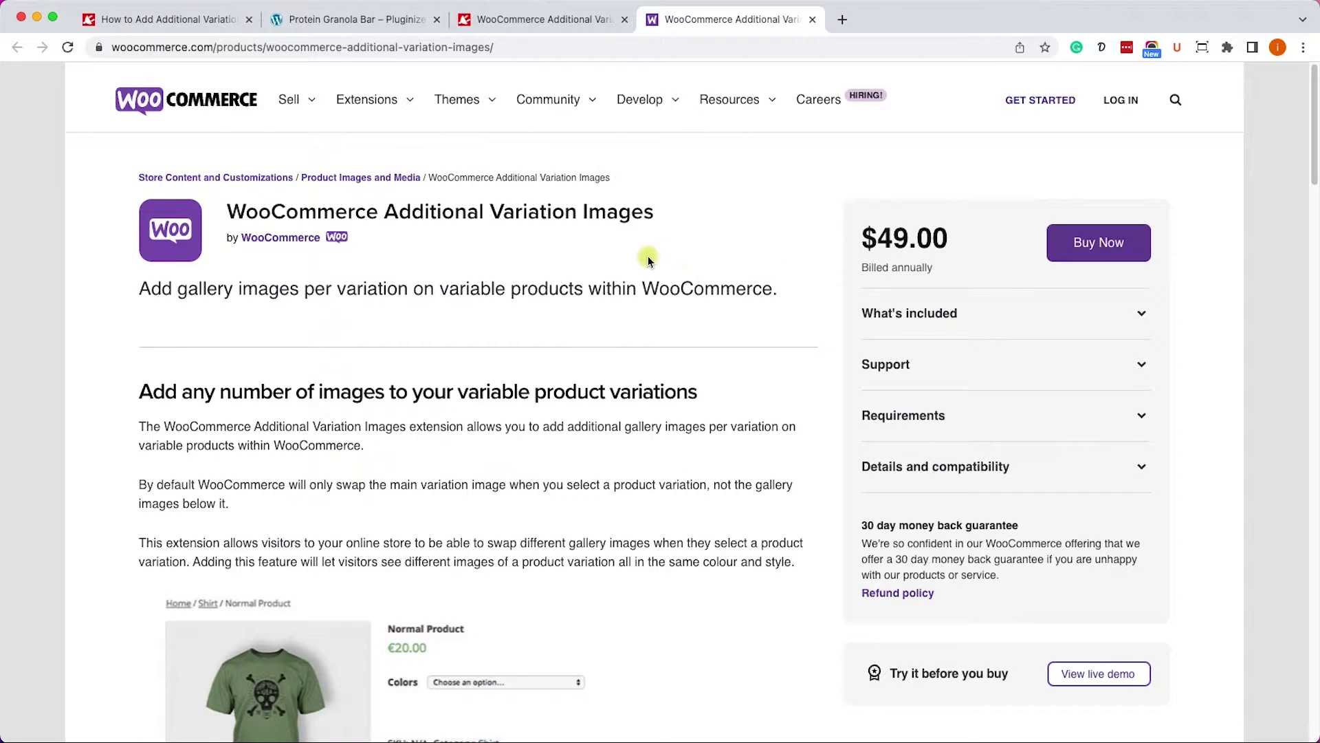
left_click(524, 22)
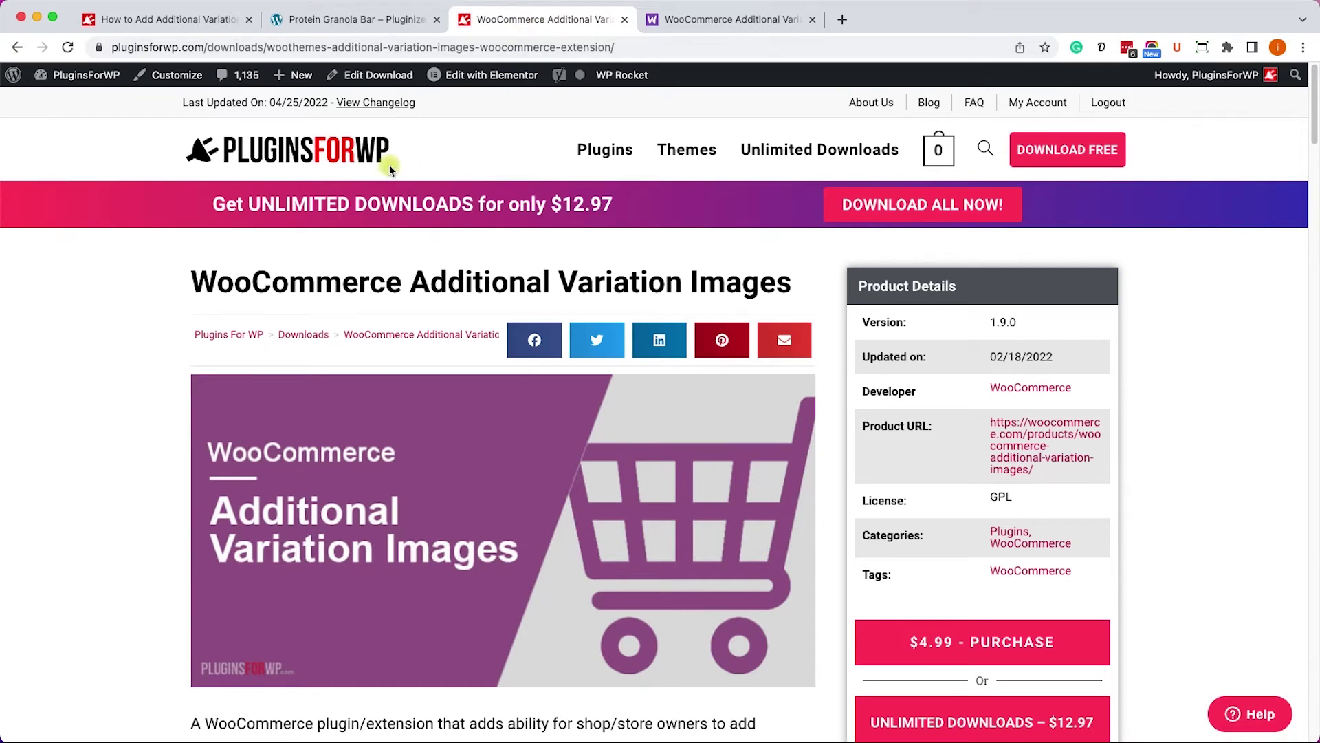
scroll(387, 288, "down", 1)
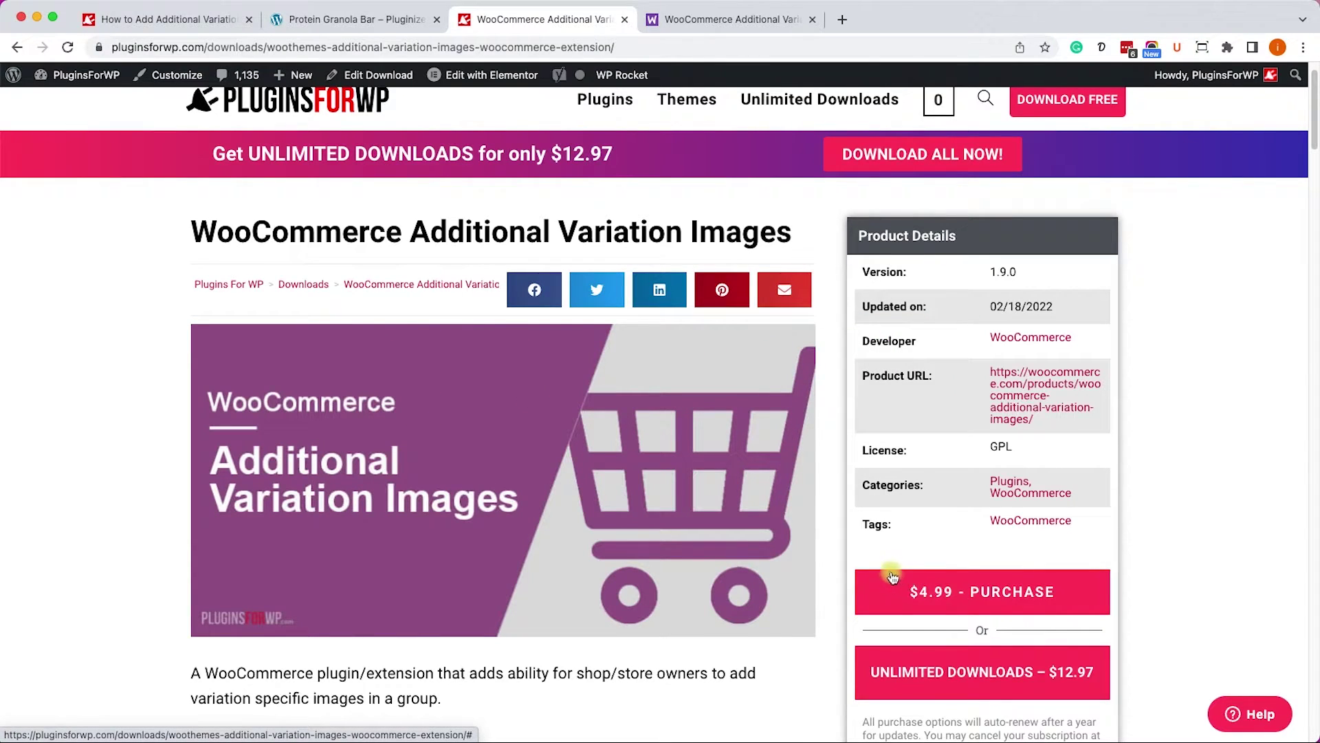
Open the site's WordPress admin in a new second tab from the product page
left_click(361, 18)
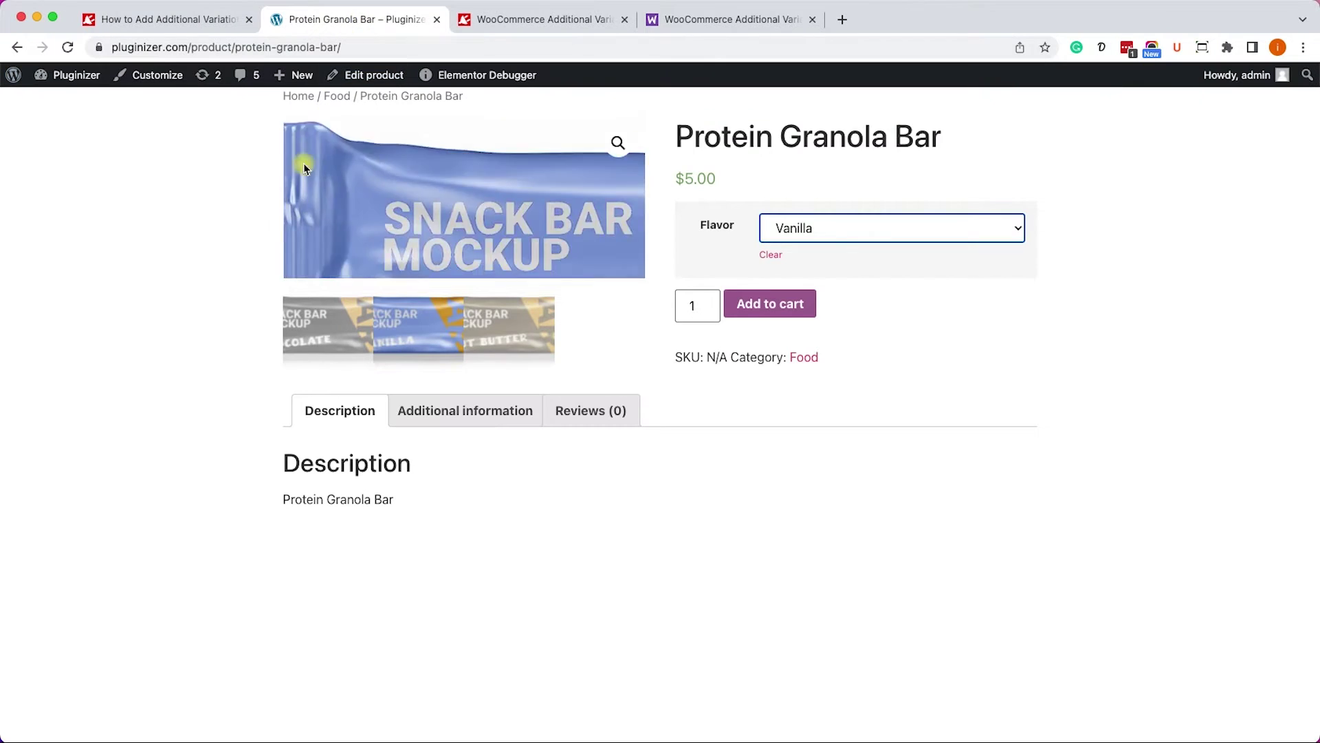
left_click(430, 65, "super")
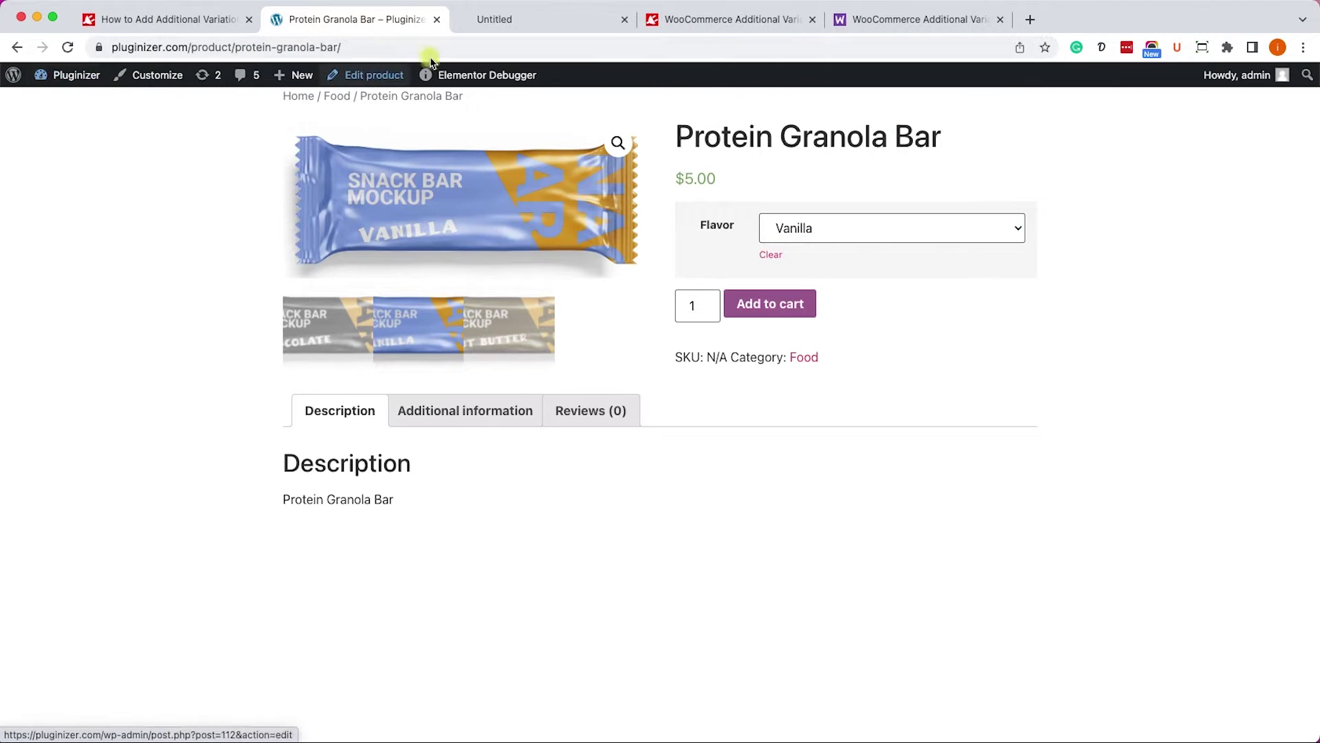
left_click_drag(524, 17, 383, 18)
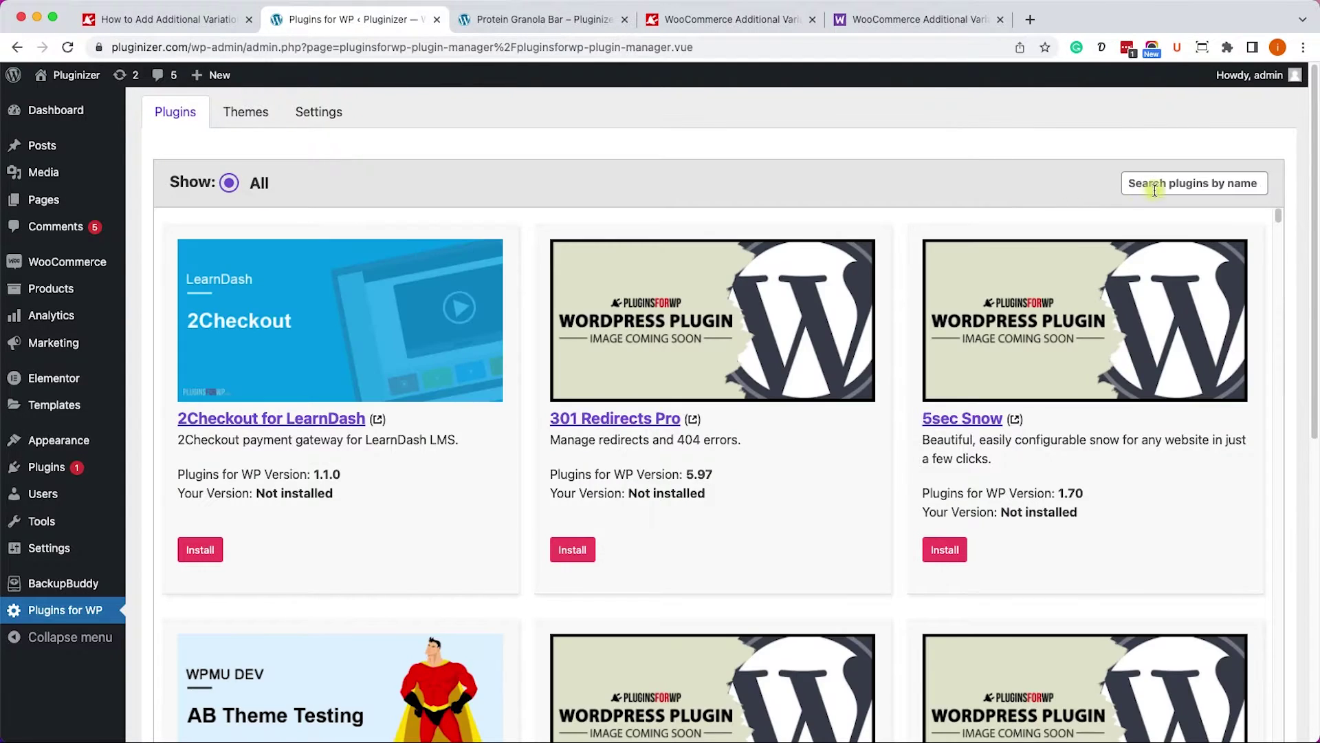
Search Plugins for WP for 'variation', then install and activate WooCommerce Additional Variation Images
left_click(1175, 183)
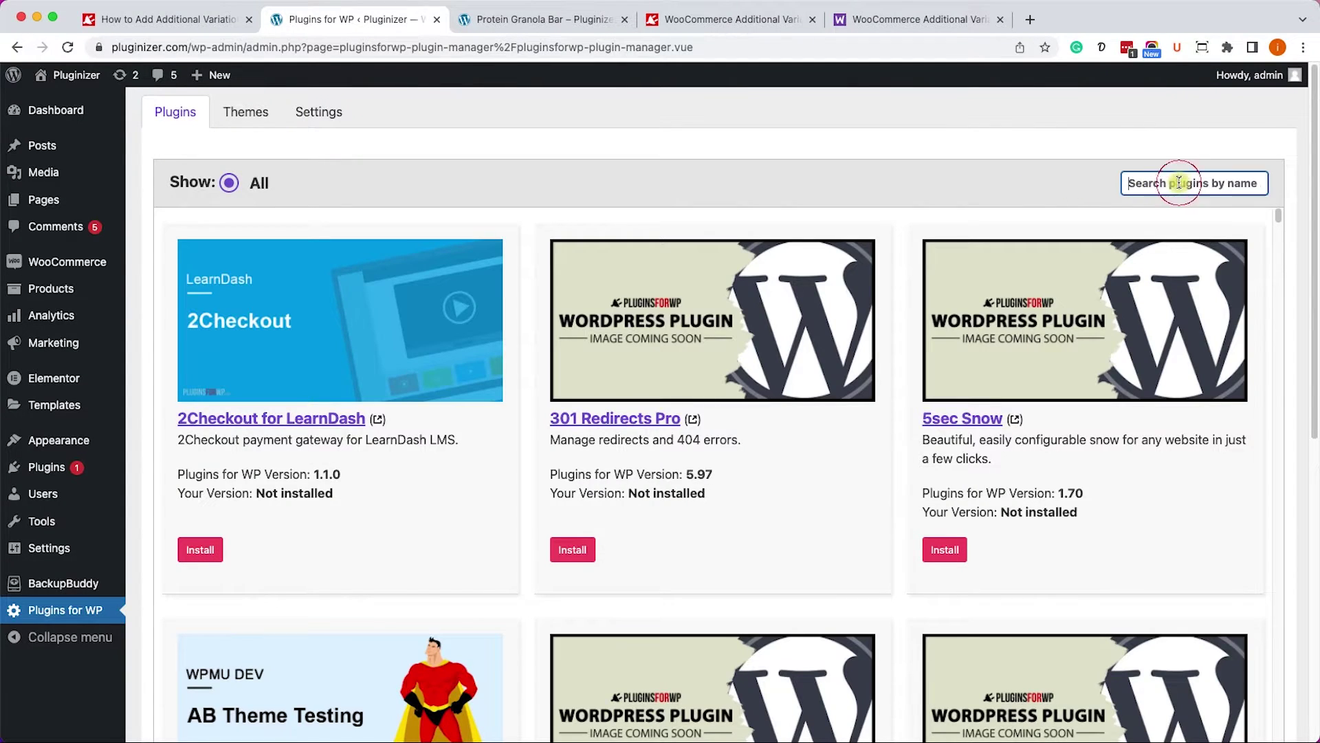
type("var")
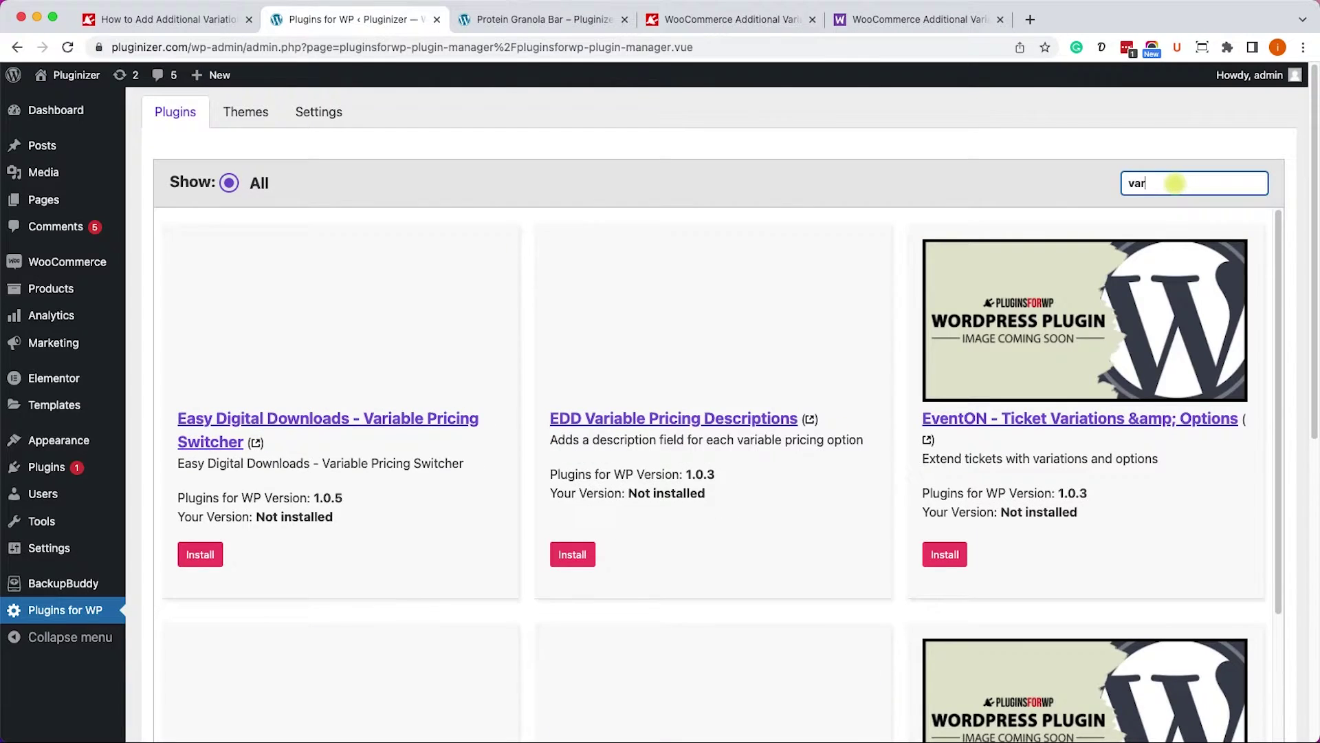
type("iation")
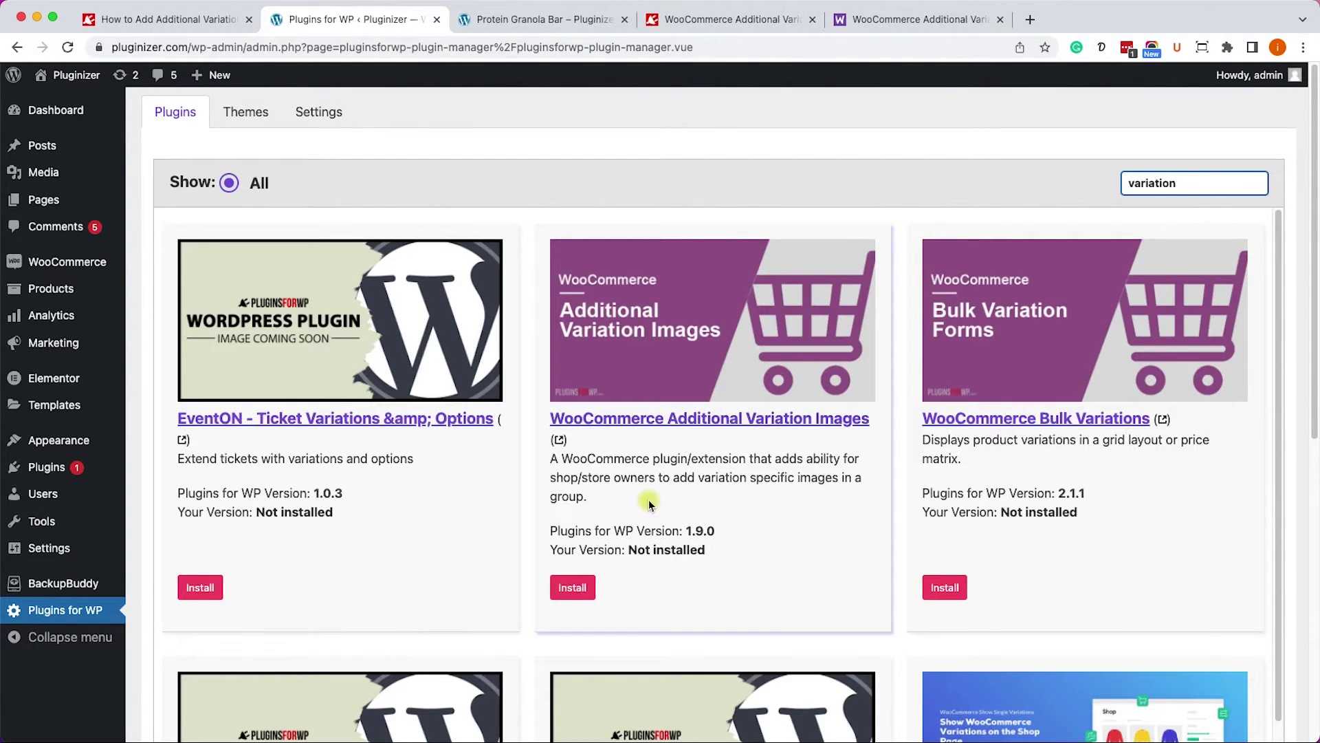
left_click(554, 591)
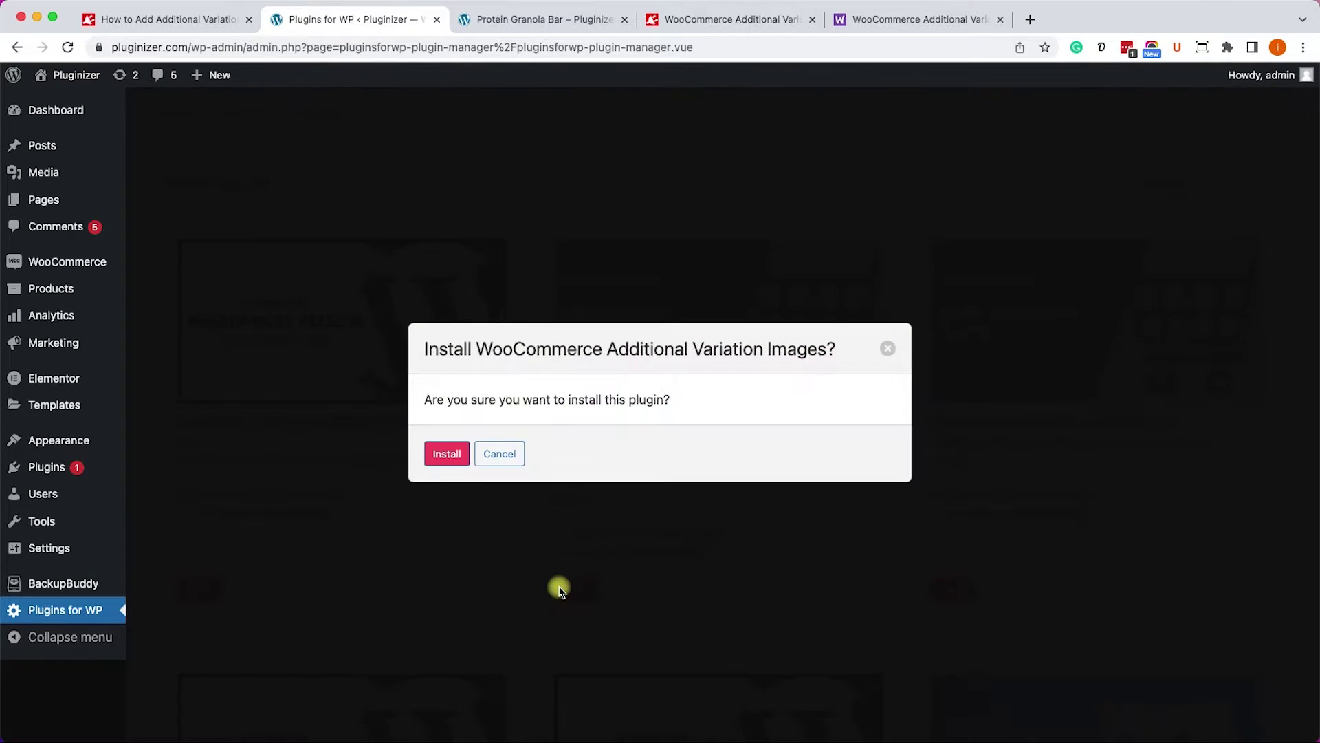
left_click(442, 454)
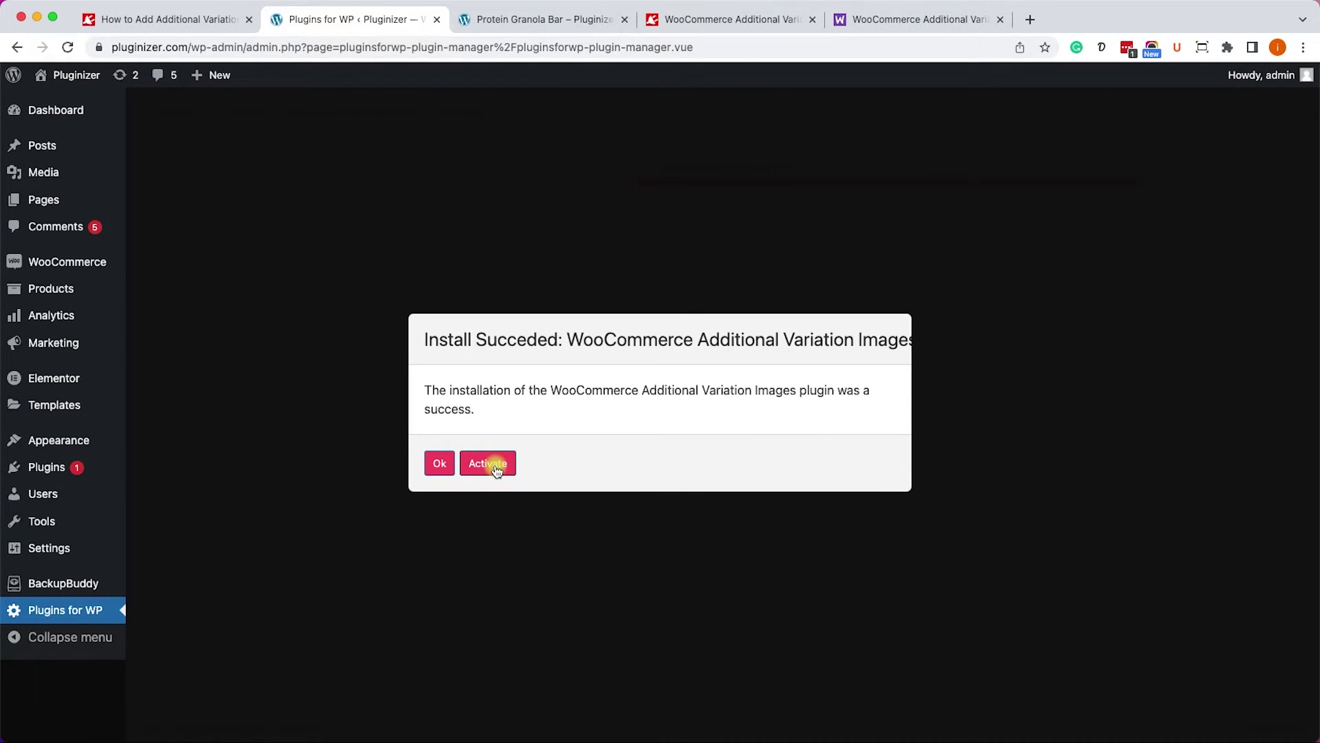
left_click(495, 468)
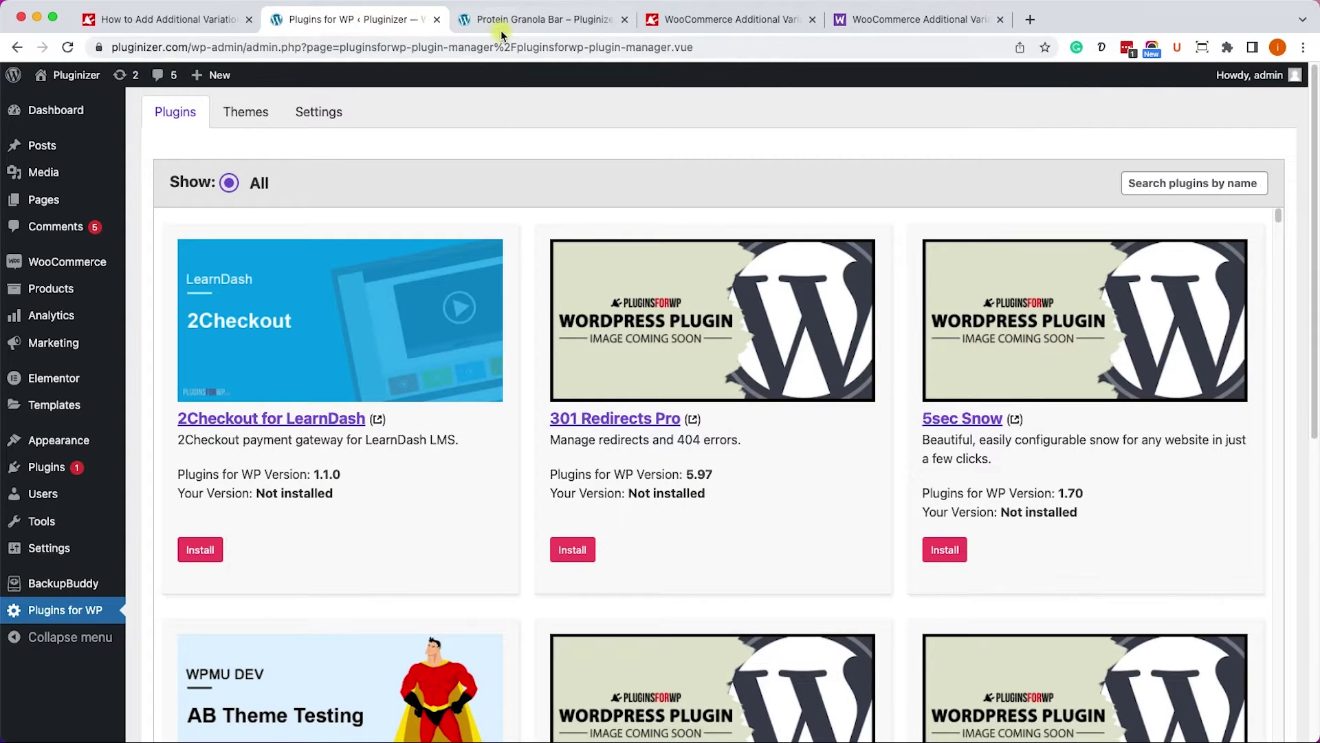
Edit the Protein Granola Bar and expand variation #113 Chocolate under Variations
left_click(503, 28)
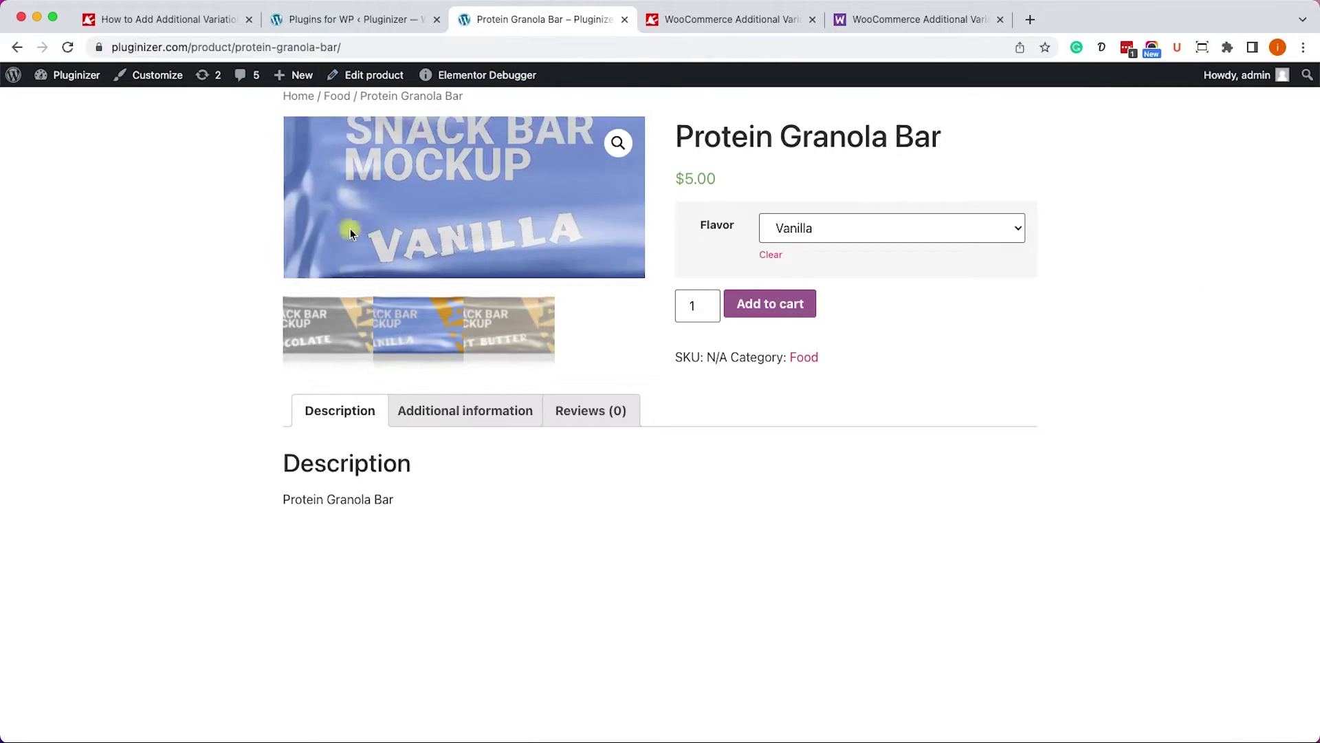
left_click(362, 79)
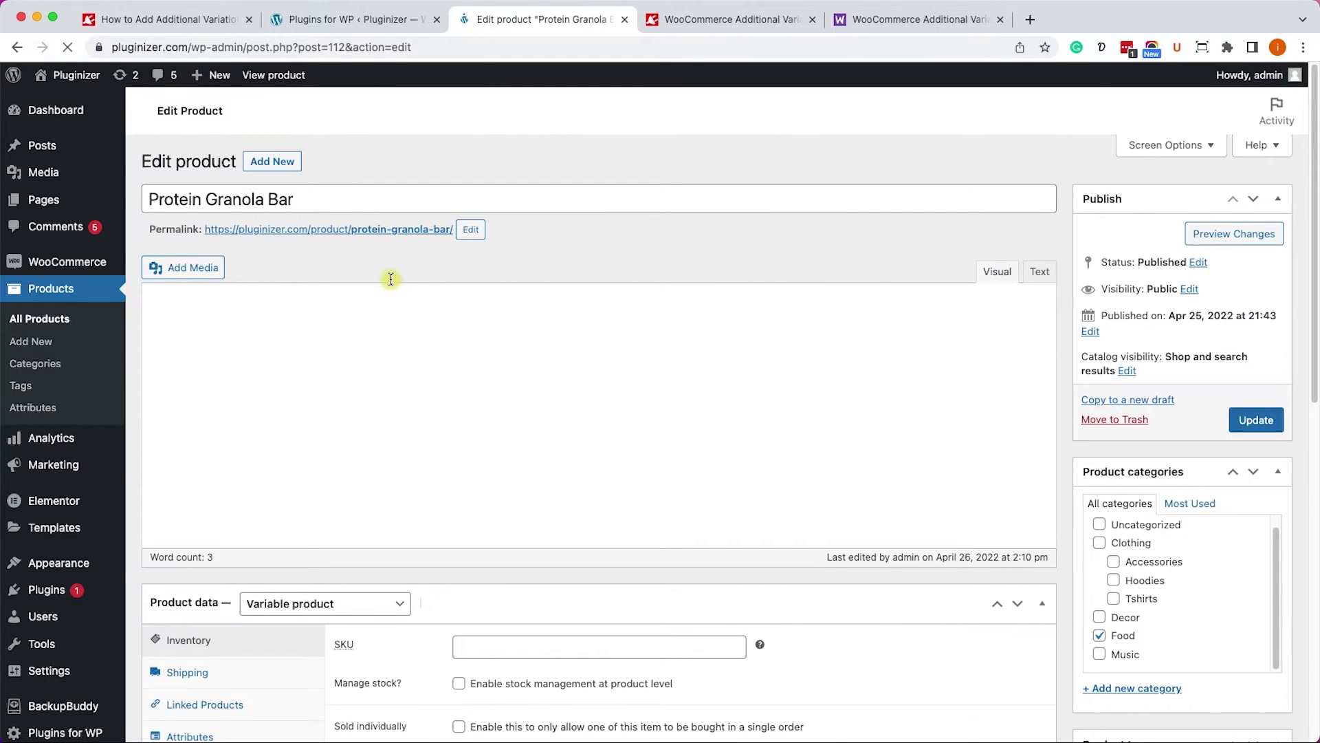
scroll(393, 311, "down", 2)
scroll(393, 312, "down", 4)
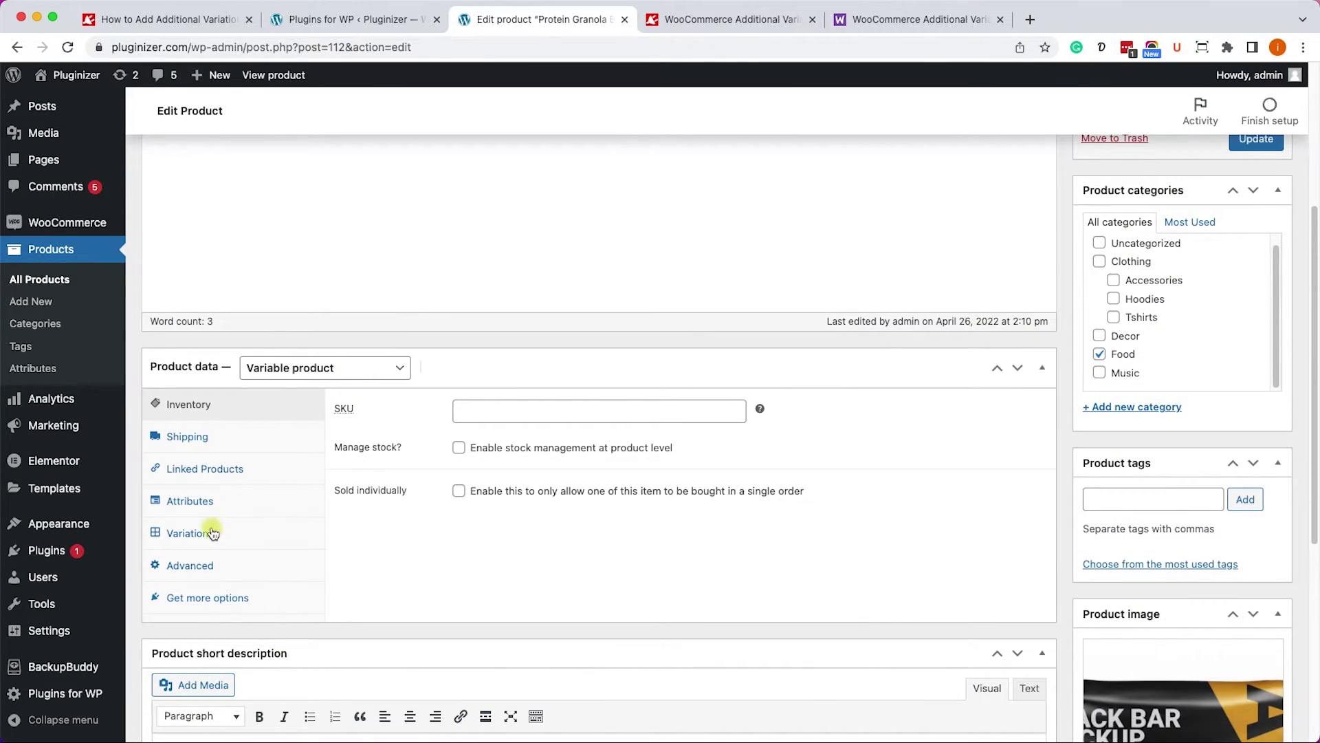
left_click(207, 542)
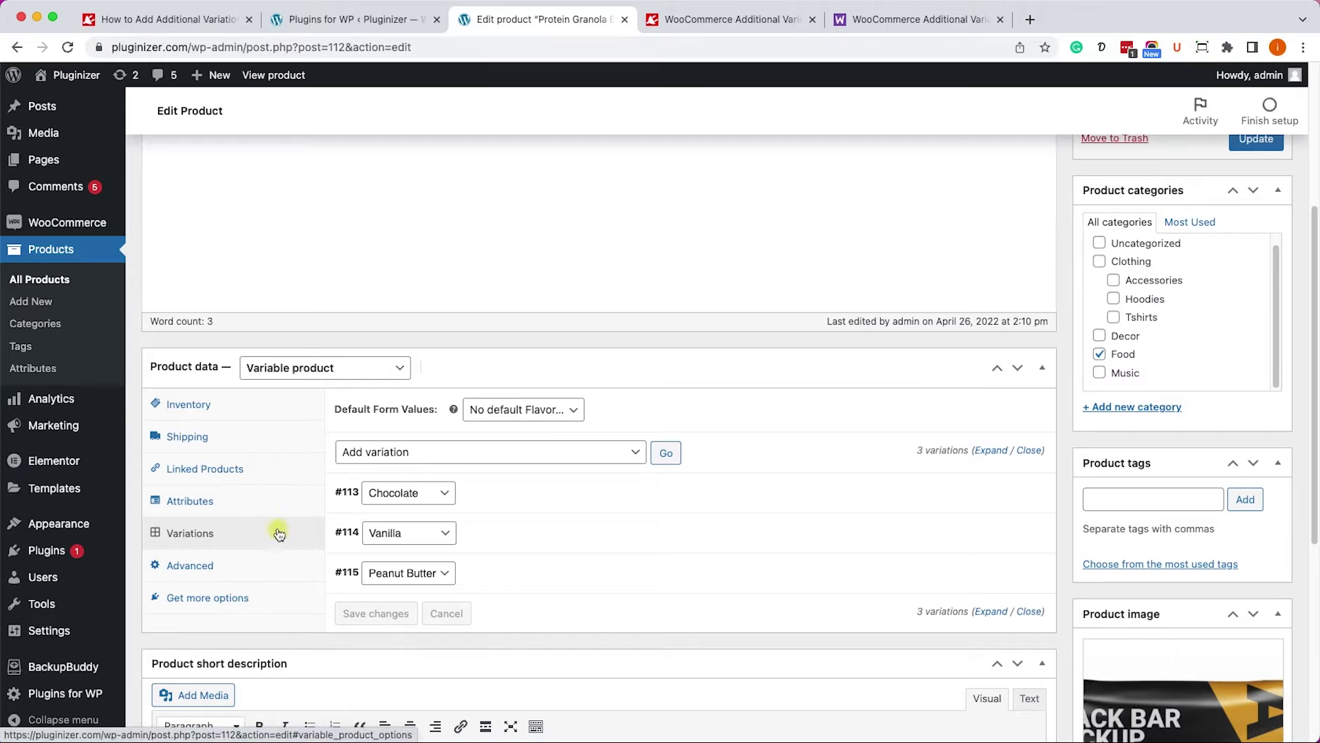
left_click(507, 507)
scroll(512, 501, "down", 3)
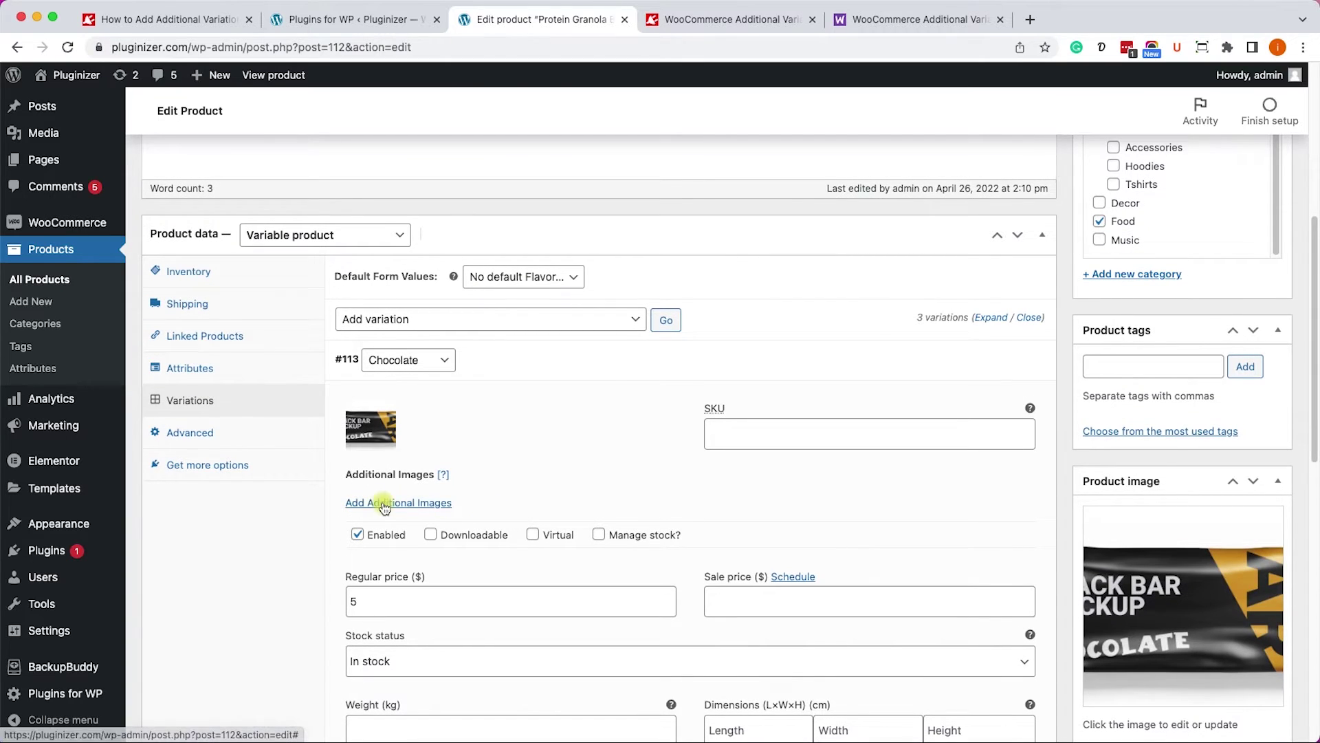
Add the chocolate bar's nutrition-facts back image to the Chocolate variation
left_click(396, 504)
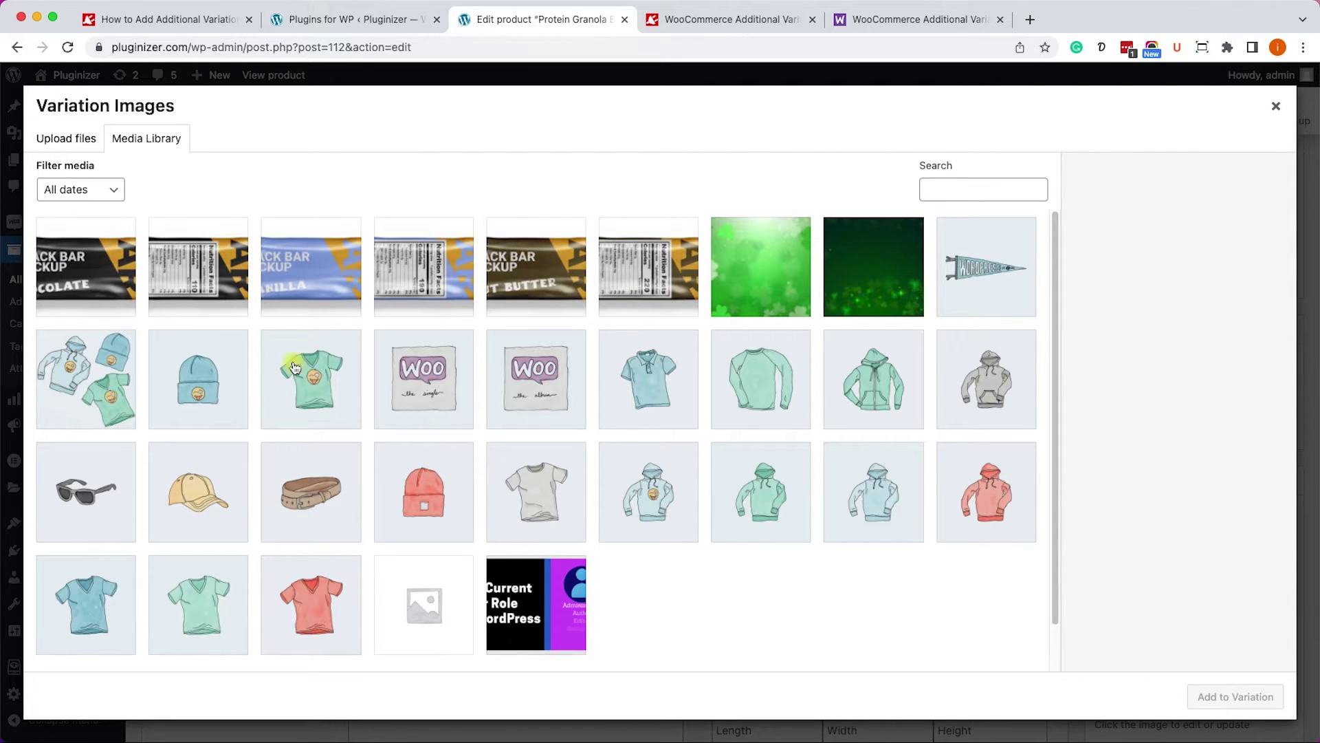
left_click(217, 276)
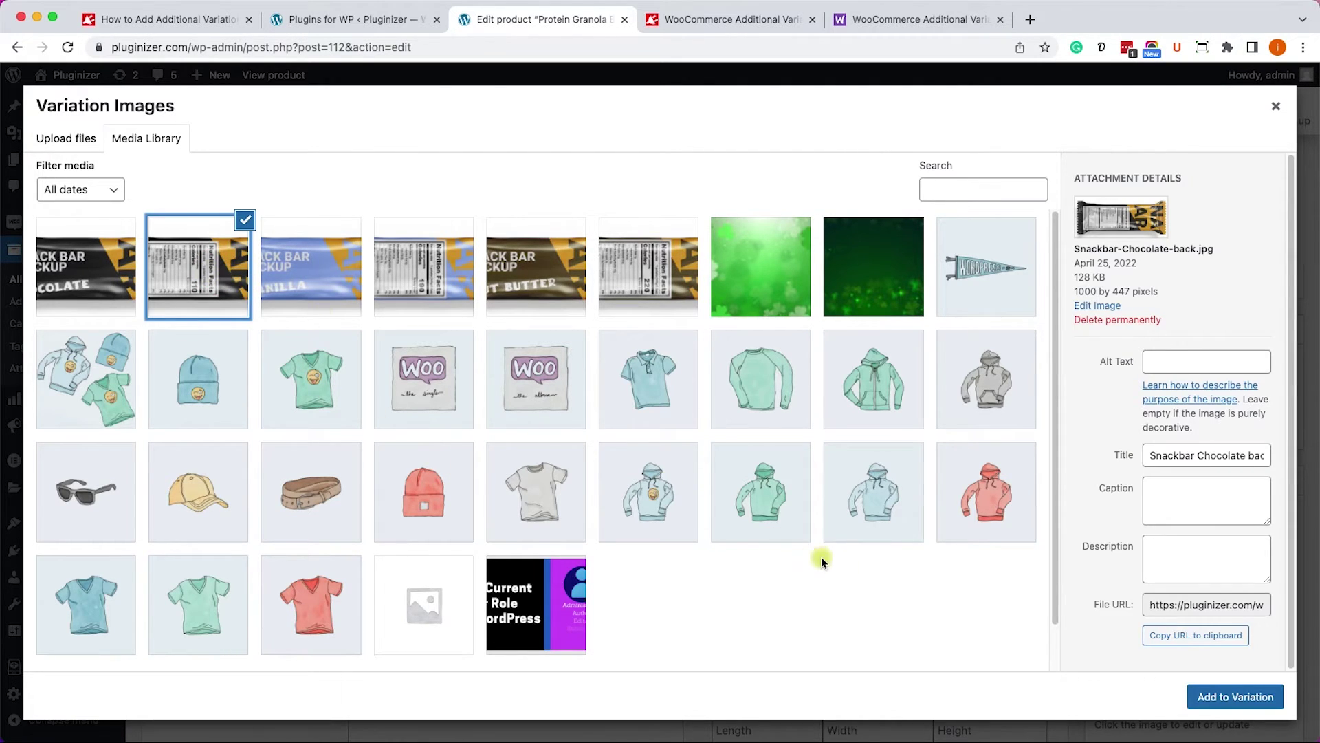
left_click(1231, 696)
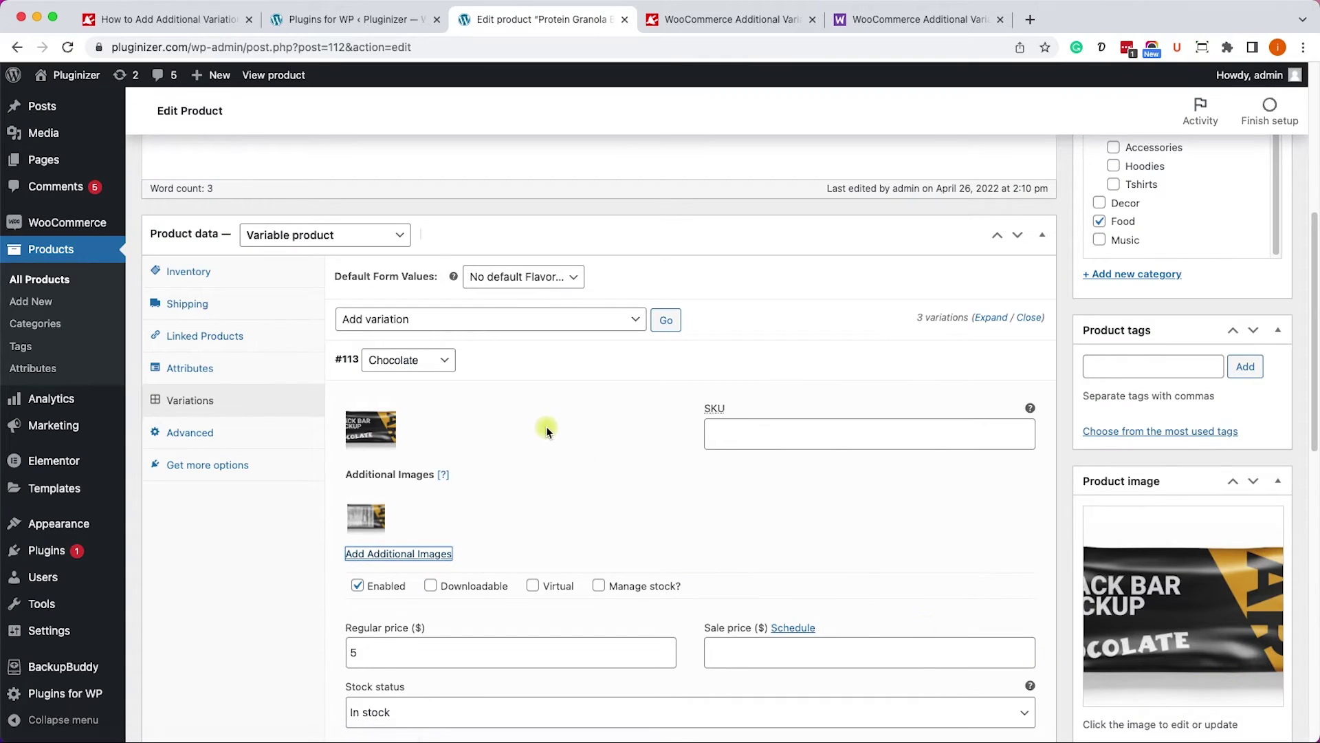
left_click(535, 377)
Add the vanilla bar's nutrition-facts back image to the Vanilla variation
left_click(534, 399)
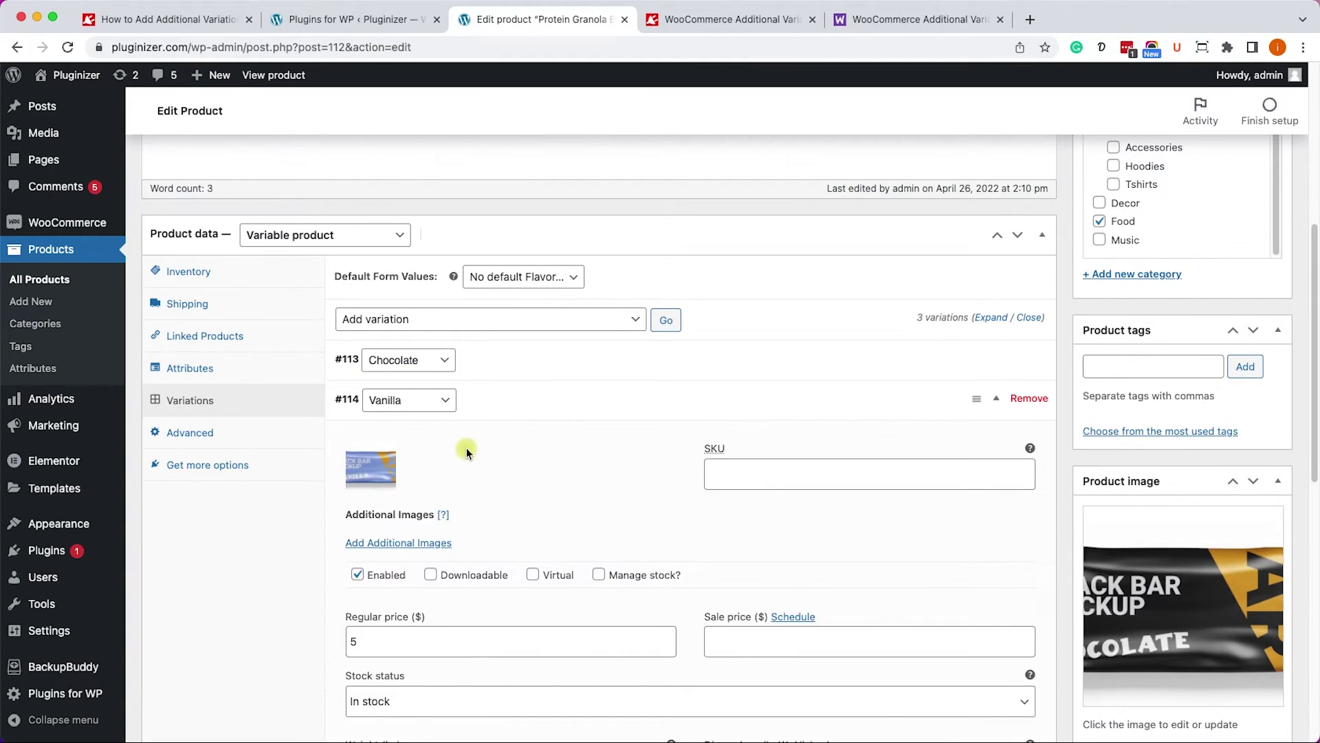
left_click(396, 541)
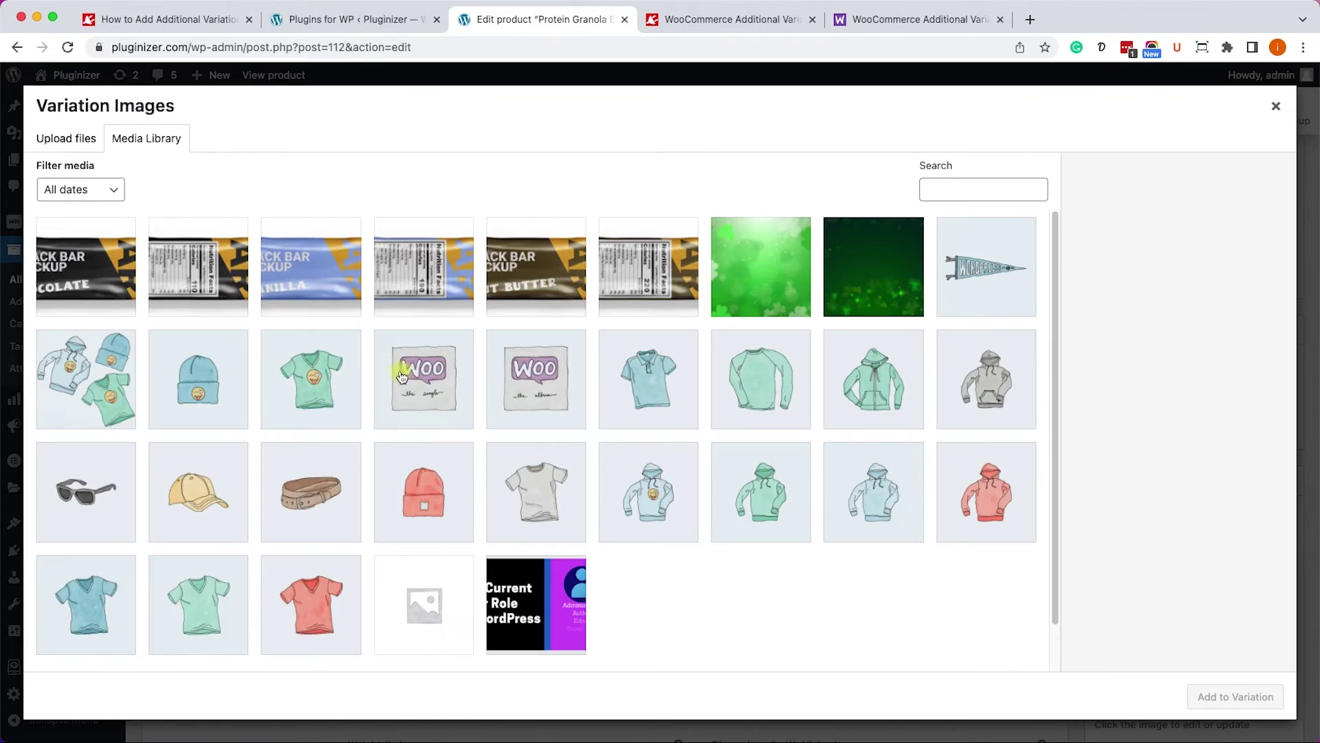
left_click(404, 284)
left_click(1201, 690)
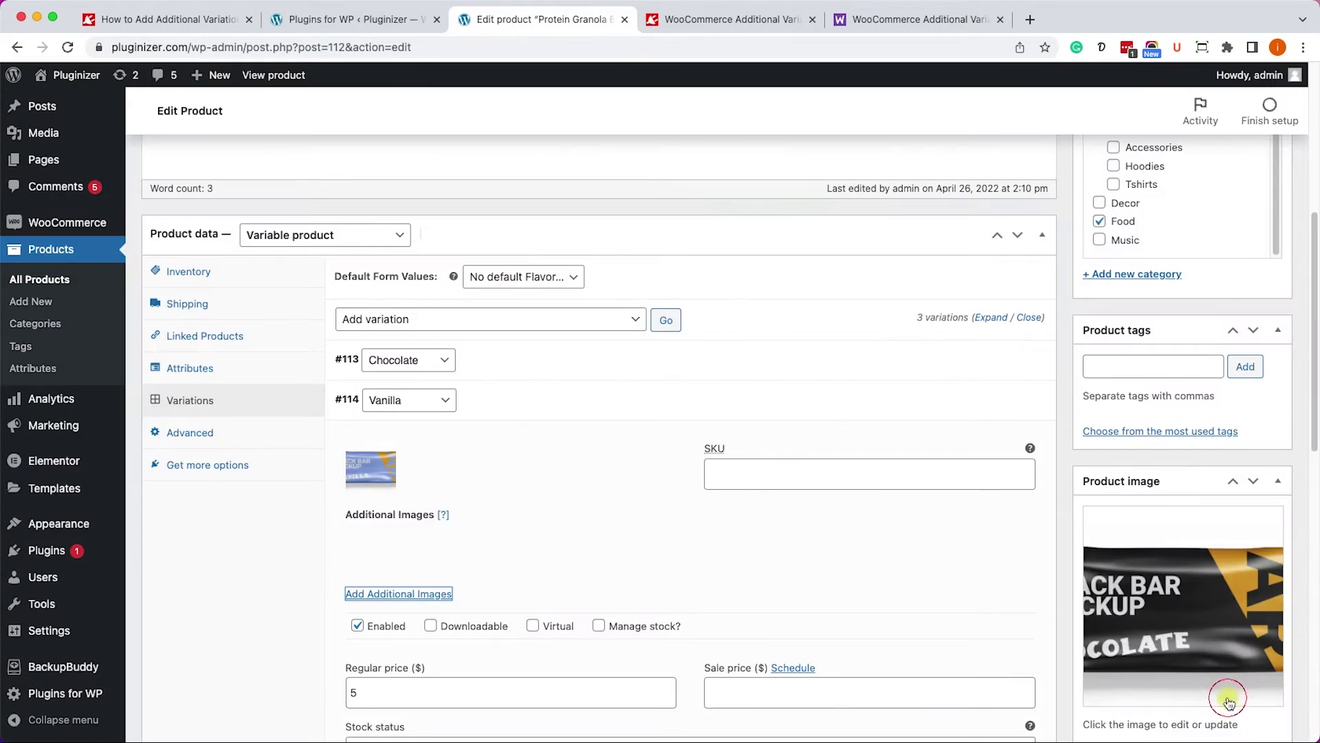
scroll(720, 520, "down", 4)
scroll(675, 510, "up", 2)
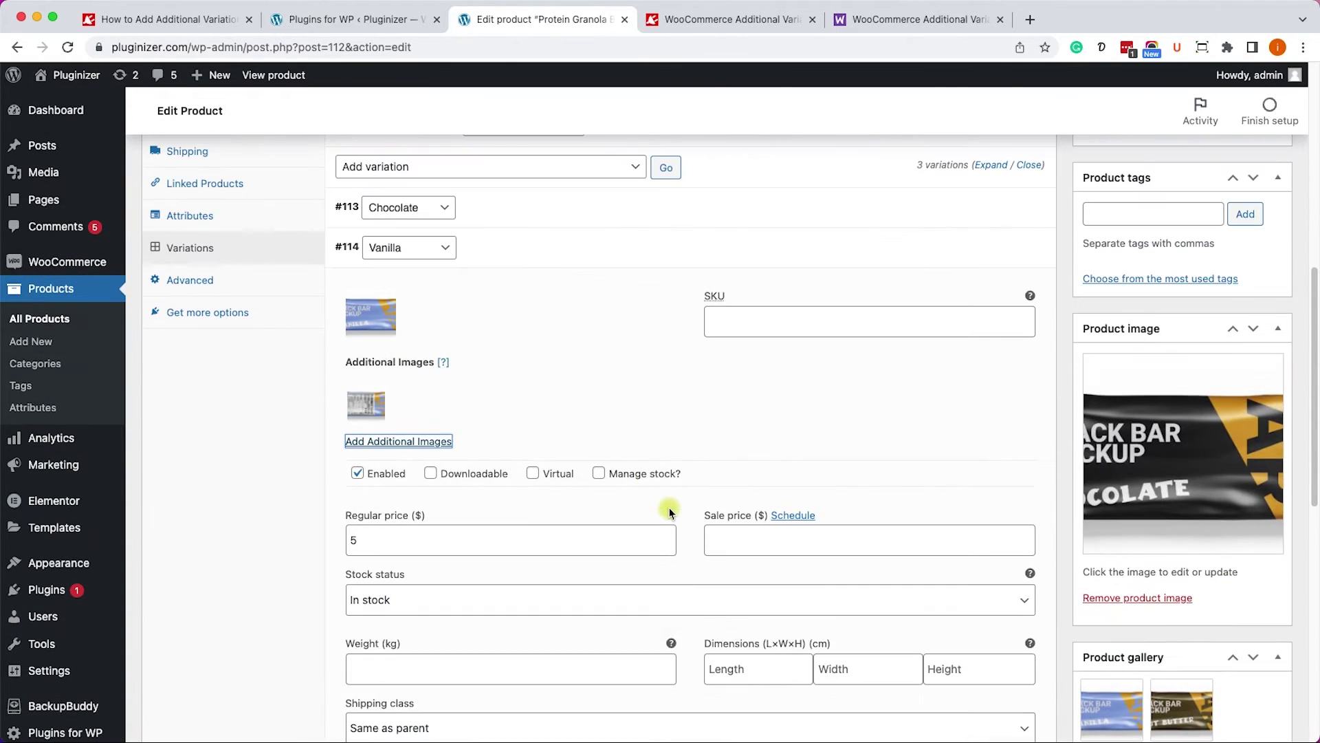
left_click(526, 258)
Add the peanut butter nutrition-facts back image to the Peanut Butter variation
left_click(508, 284)
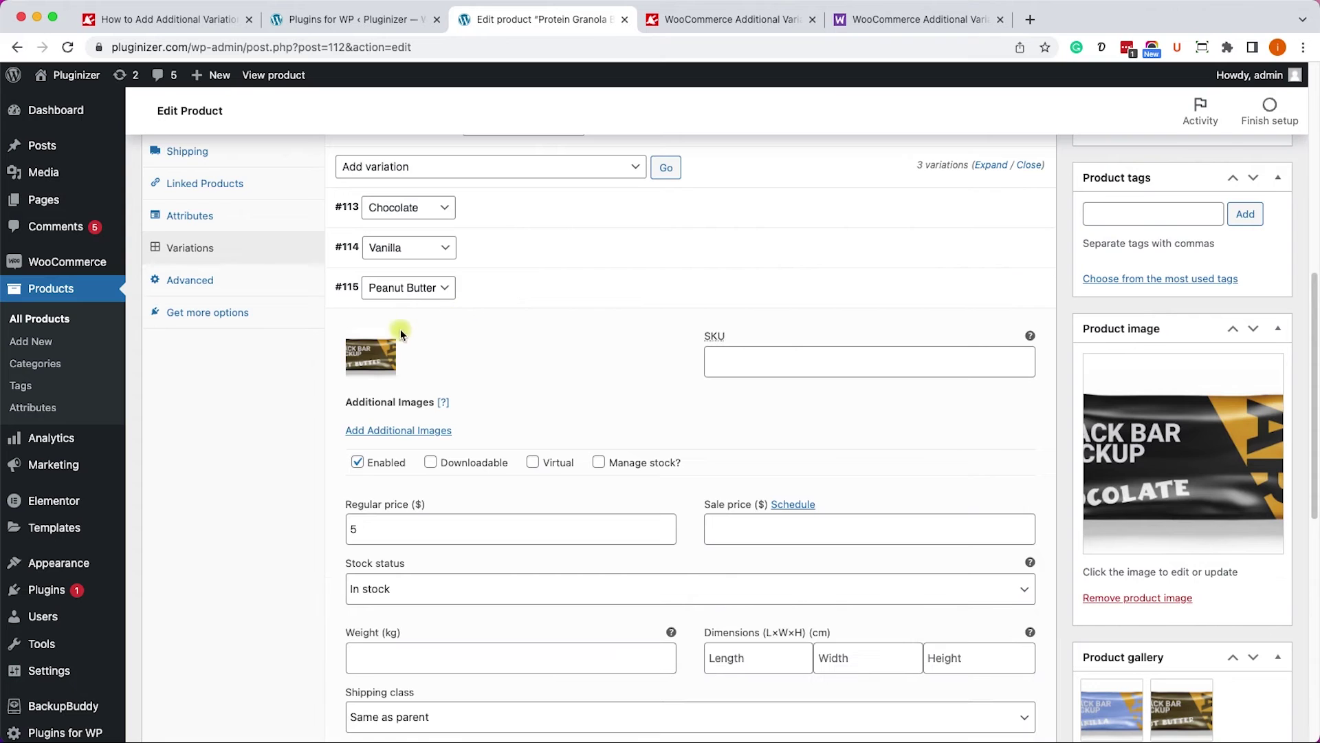
left_click(399, 430)
left_click(647, 282)
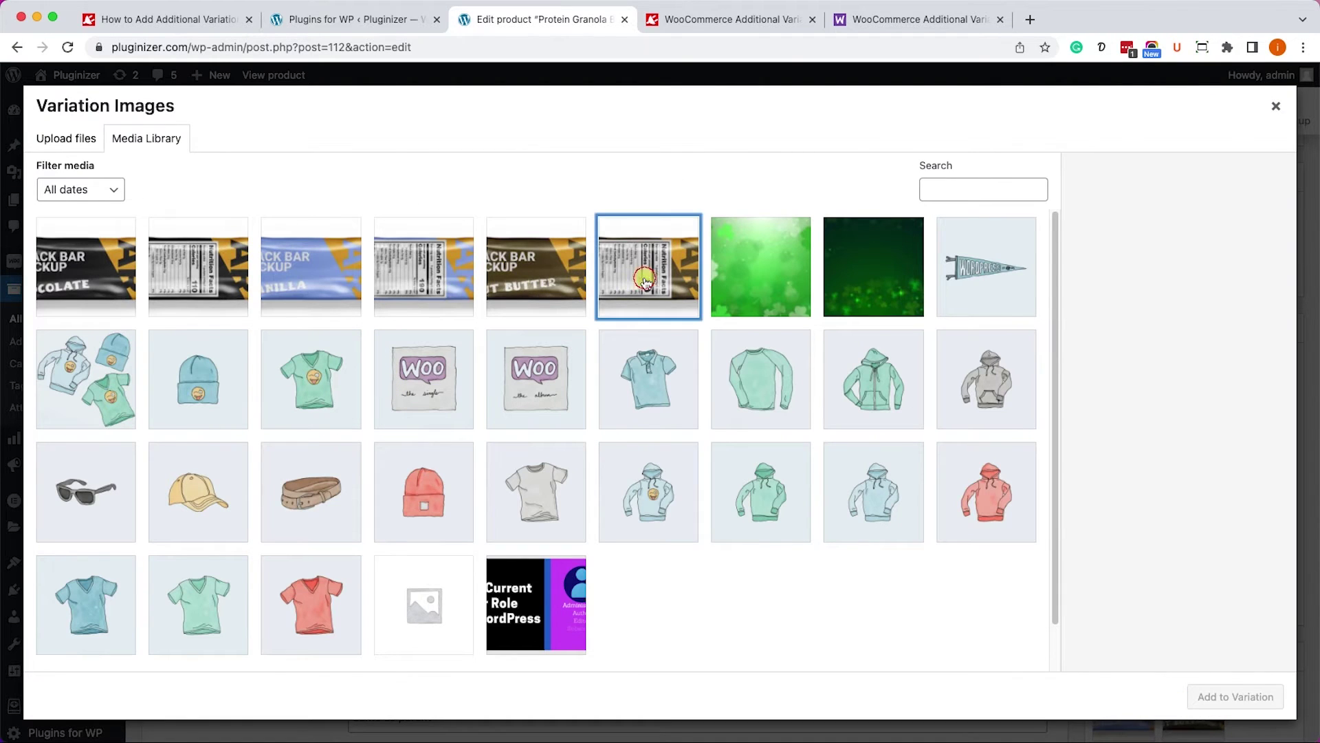
left_click(1235, 696)
scroll(592, 572, "down", 4)
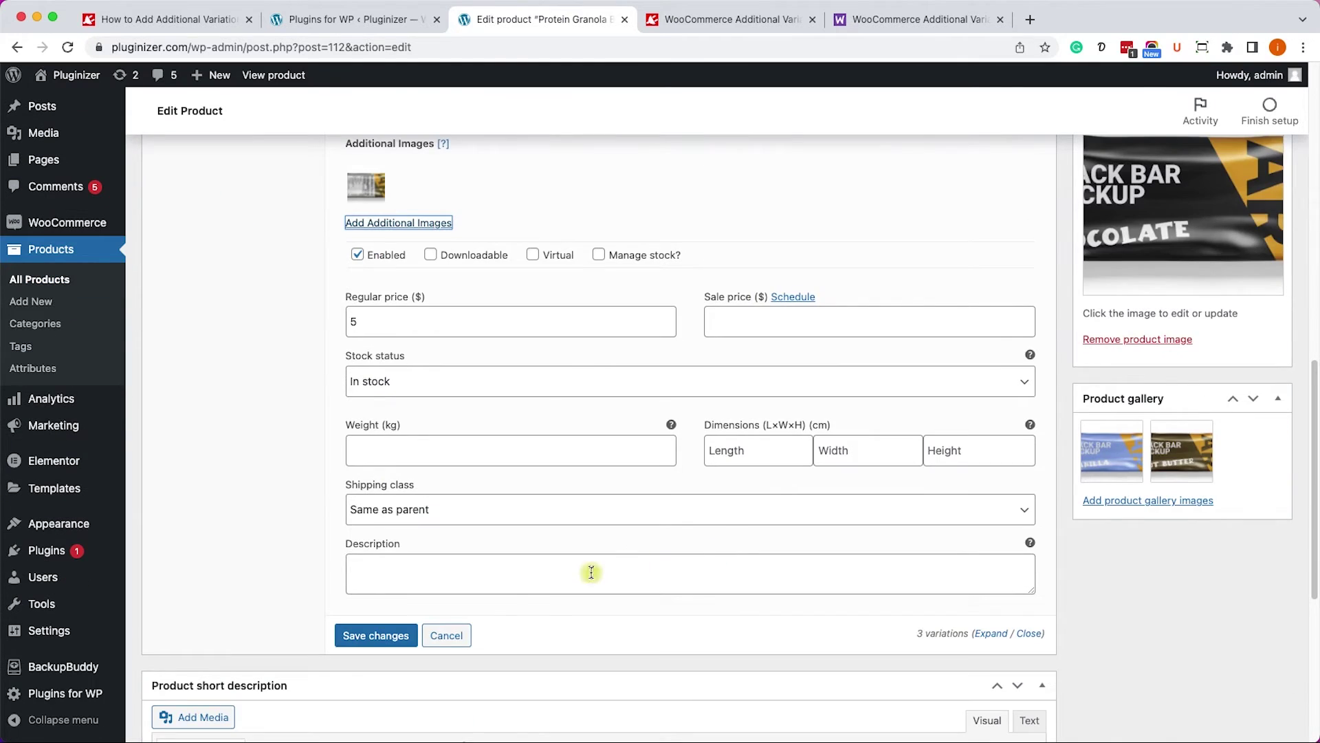
Save the variation changes and update the published product
left_click(392, 639)
scroll(1035, 550, "up", 5)
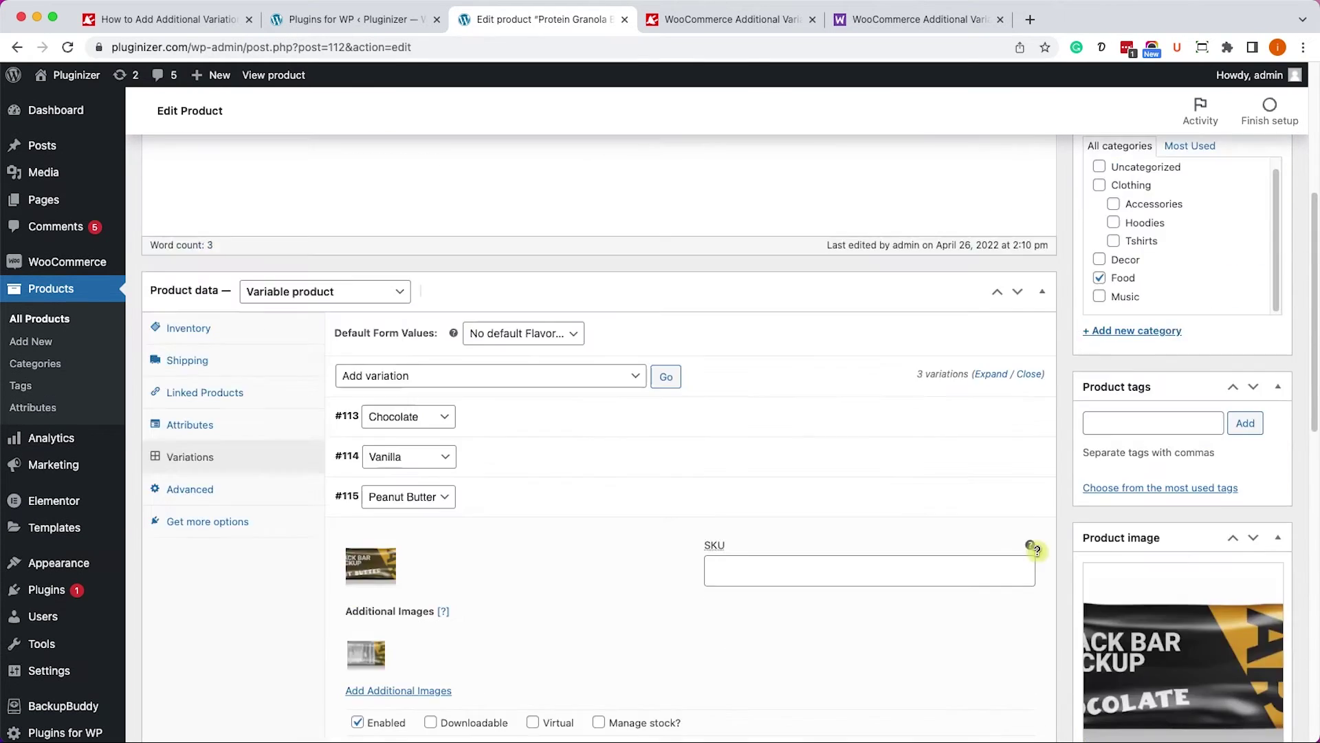
scroll(1035, 550, "up", 4)
left_click(1256, 324)
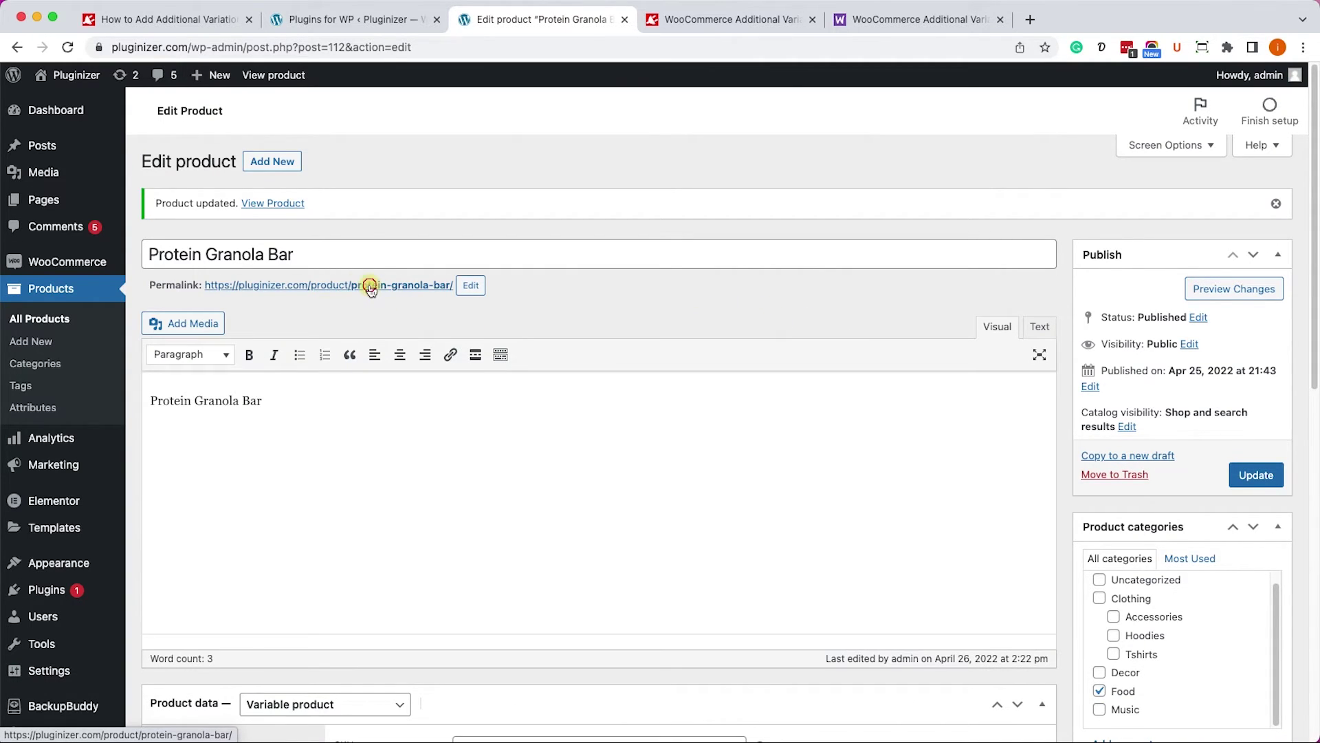
On the storefront, choose Vanilla and view its nutrition-facts back image
left_click(371, 287)
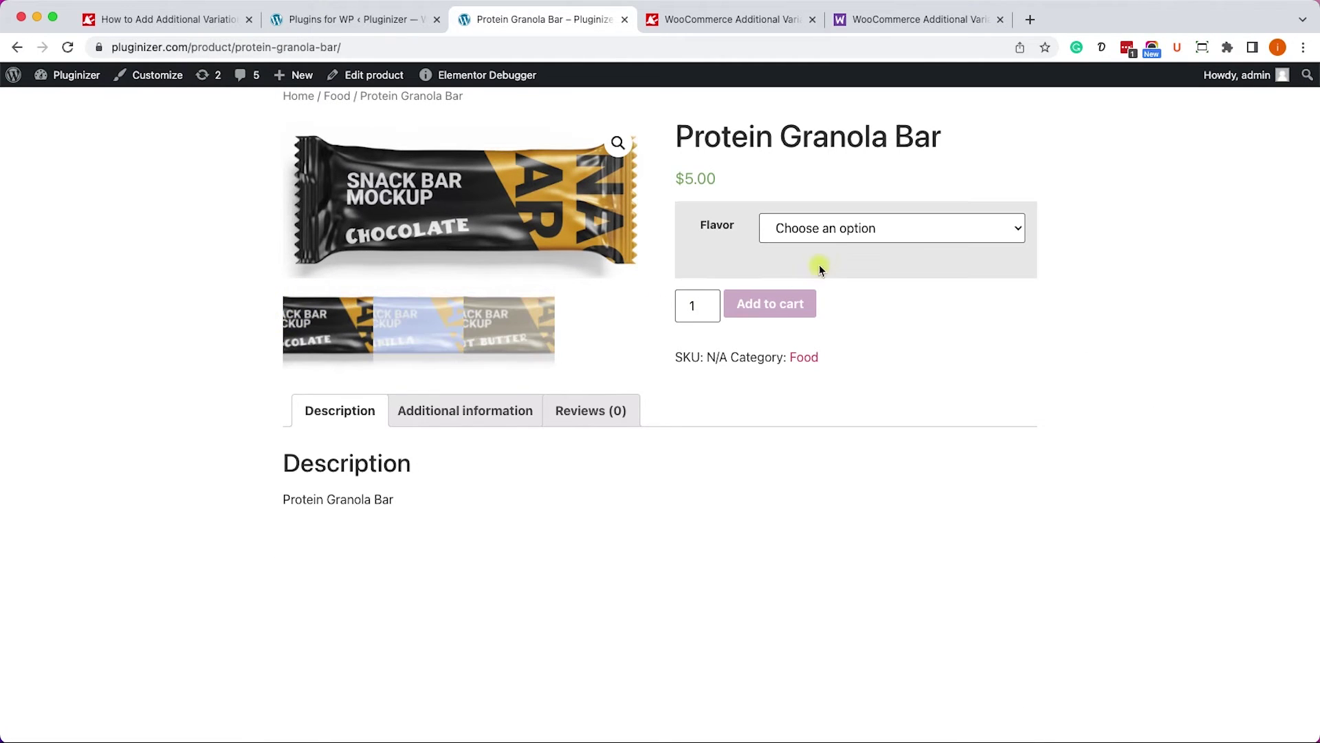
left_click(842, 236)
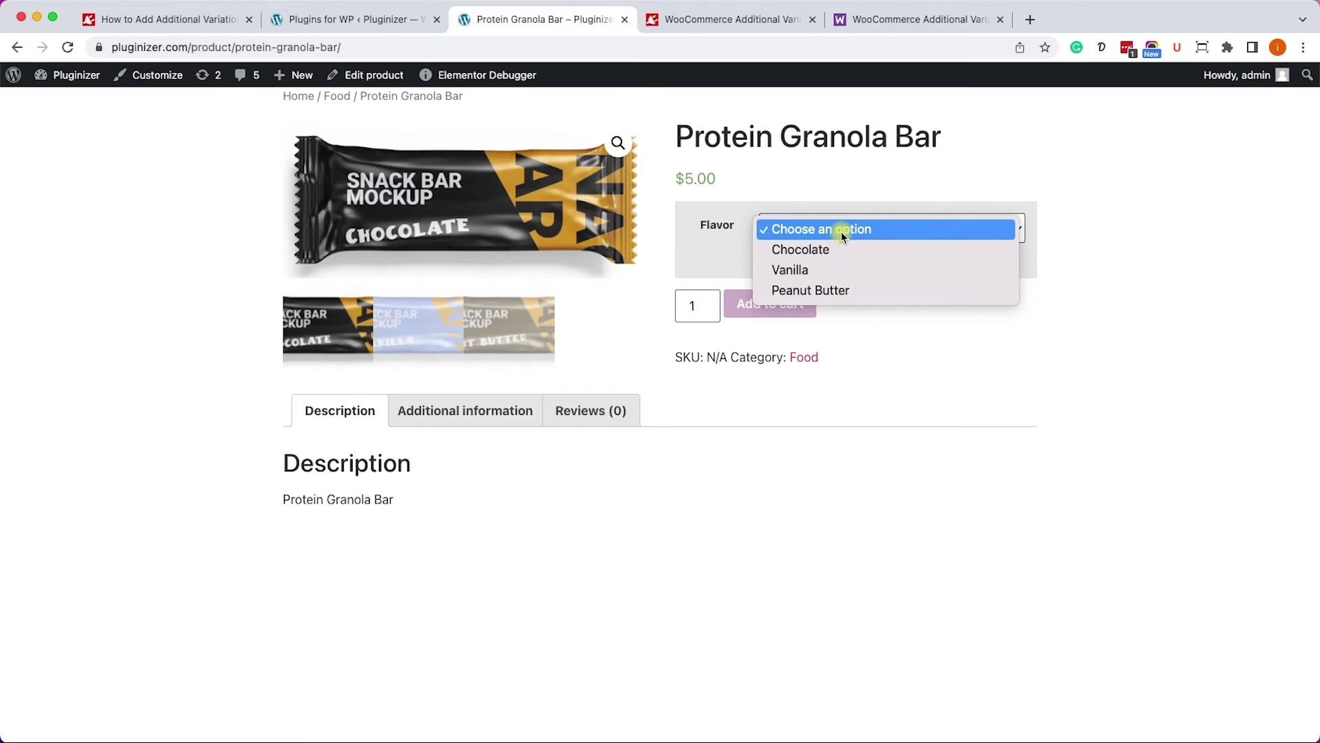
left_click(841, 271)
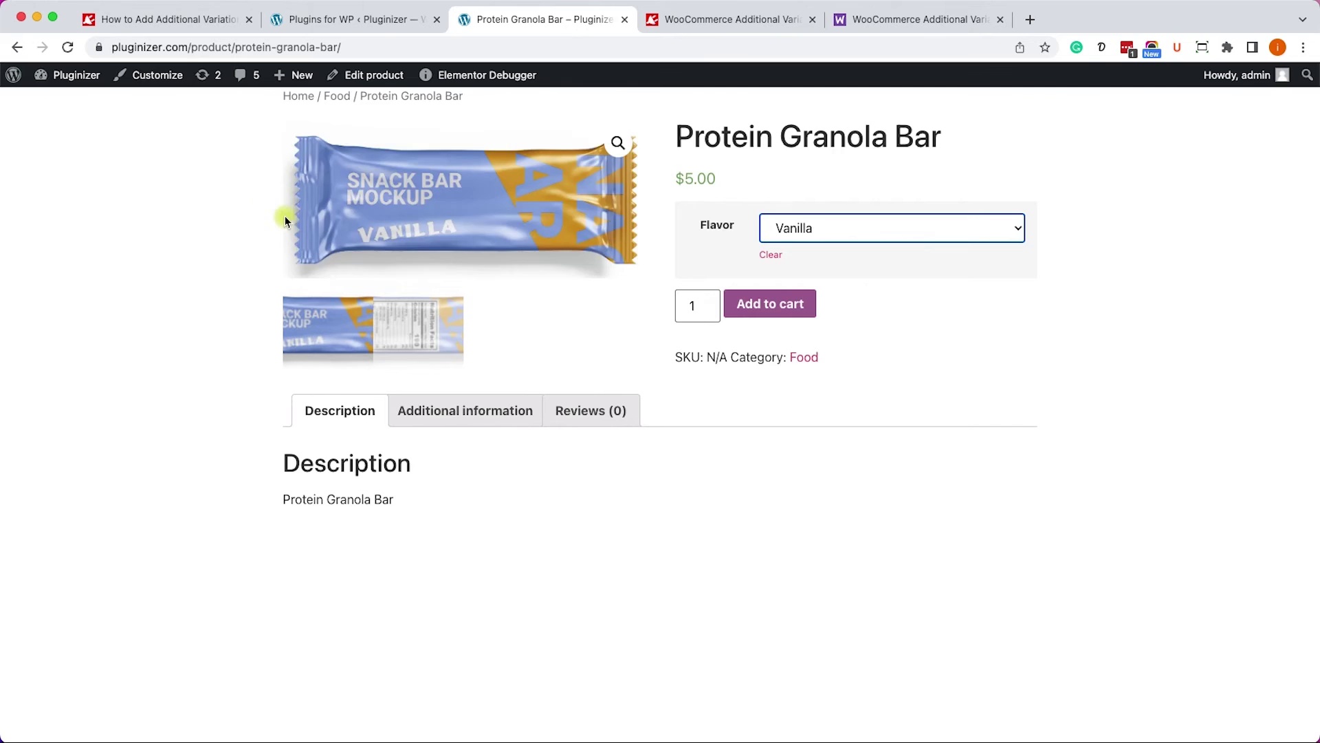
left_click(409, 333)
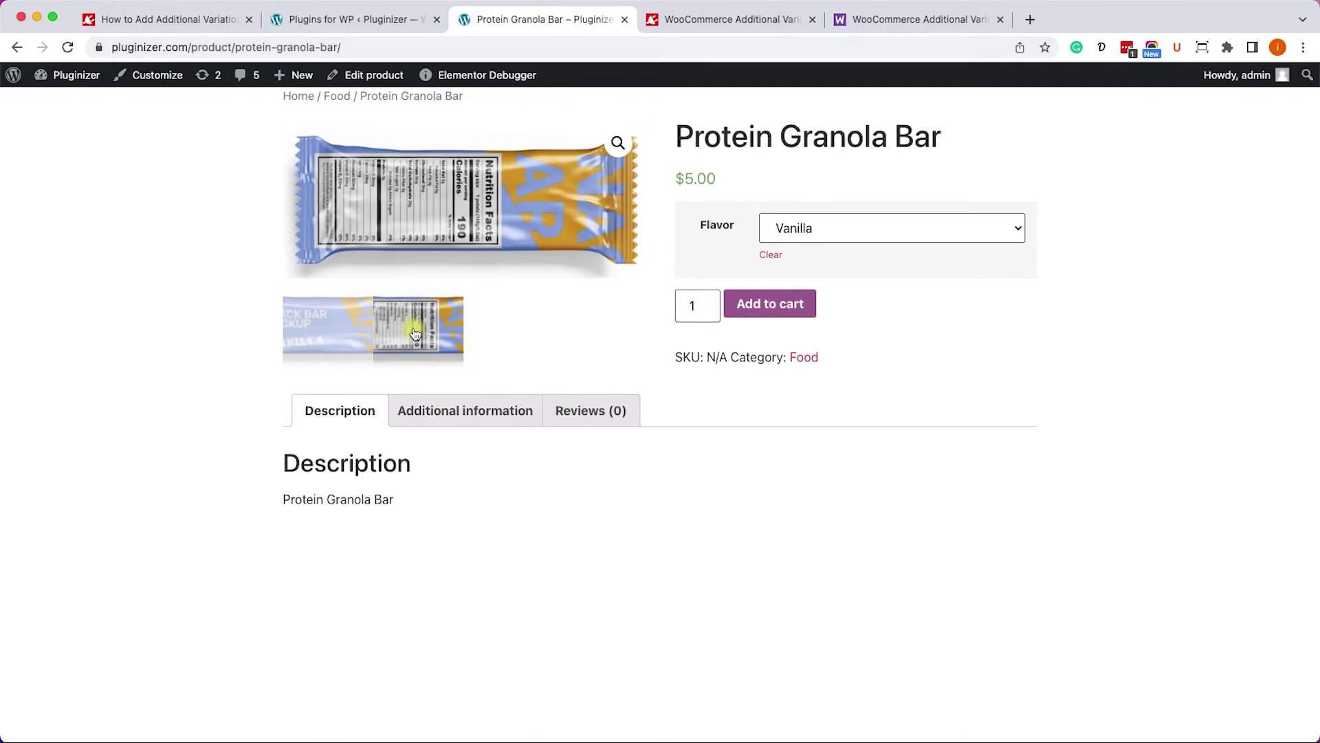
Choose Peanut Butter and view its nutrition-facts back image
left_click(825, 234)
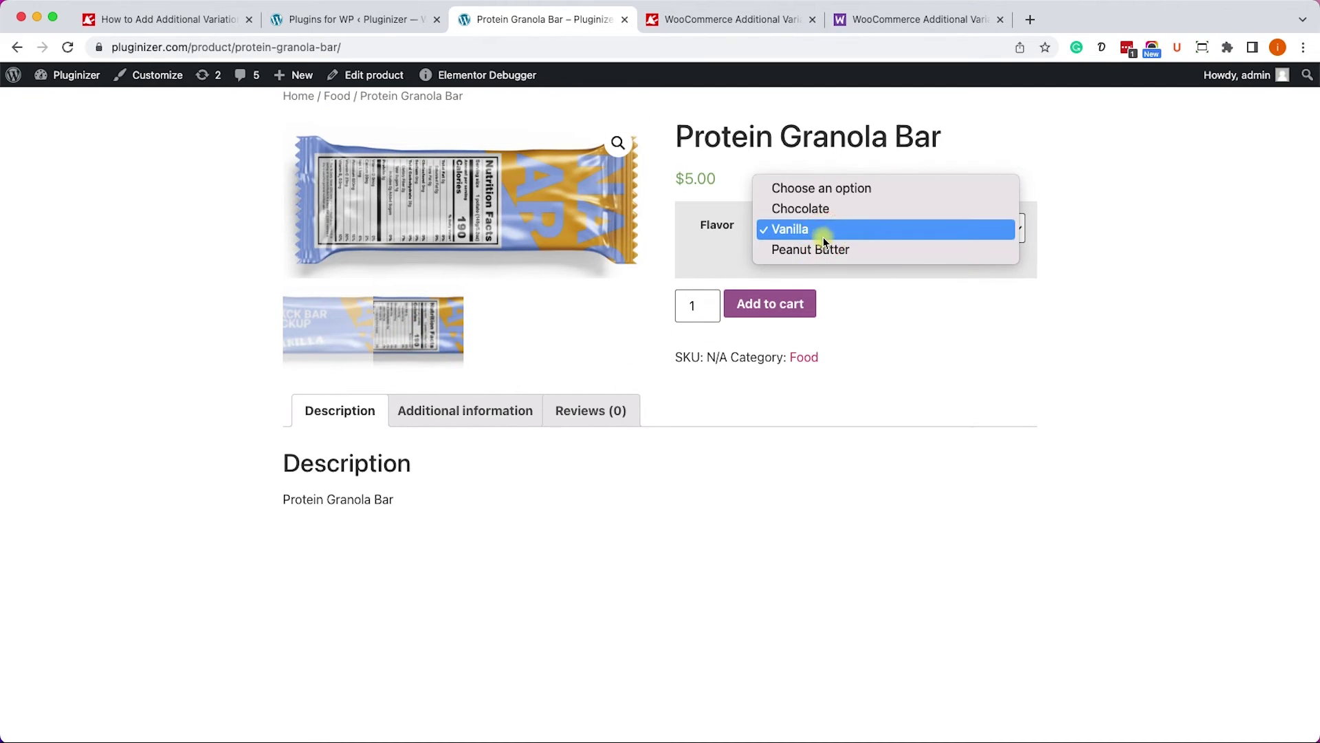
left_click(827, 250)
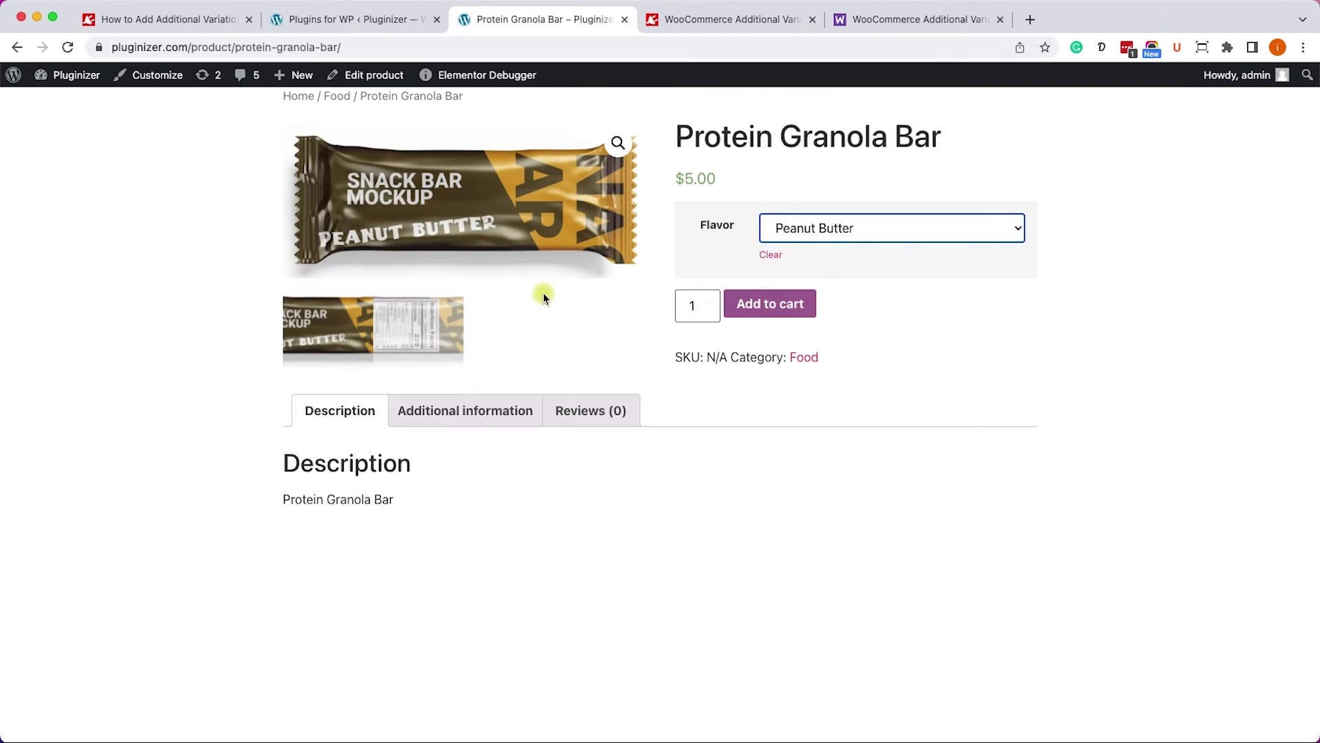
left_click(441, 323)
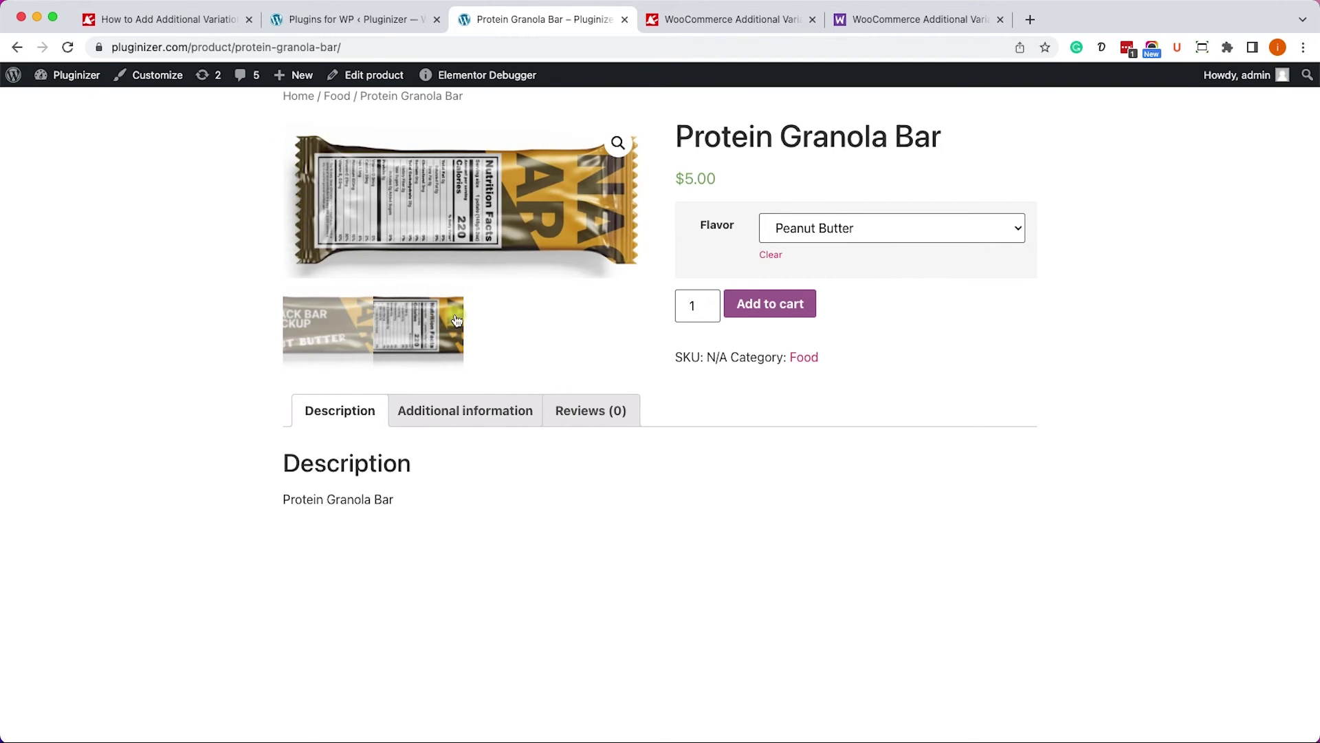